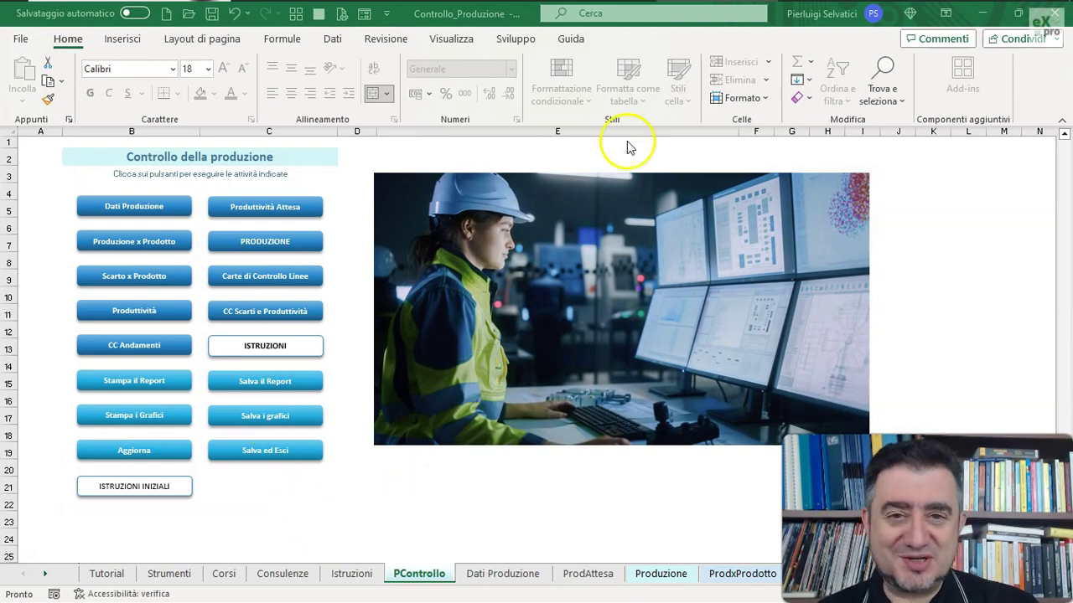
Browse the PControllo menu sheet, then open the Dati Produzione production data table.
{"action": "left_click", "coordinate": [701, 270]}
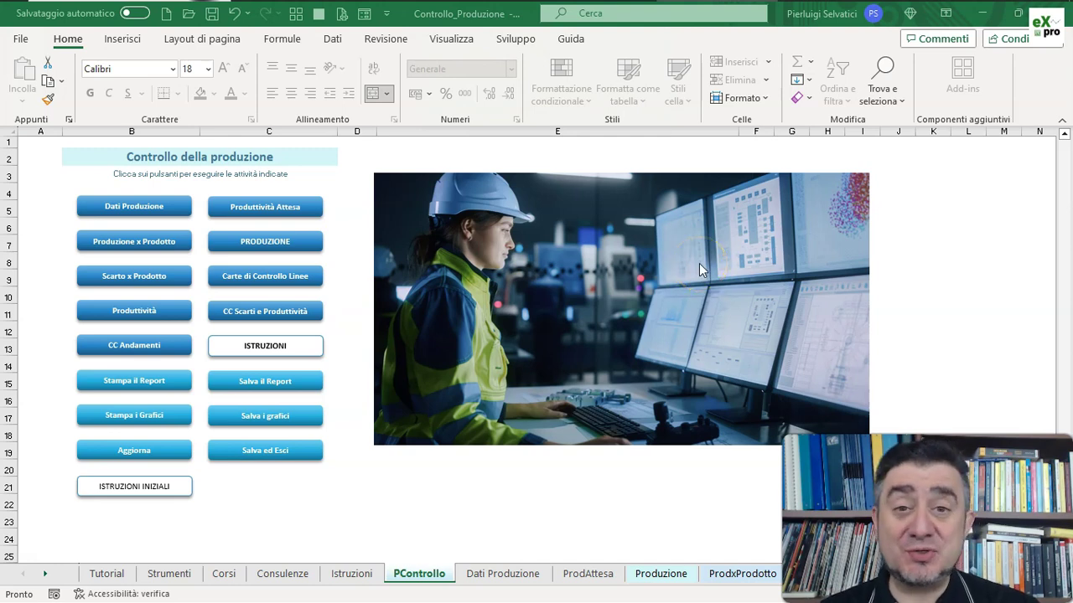
{"action": "left_click", "coordinate": [696, 261]}
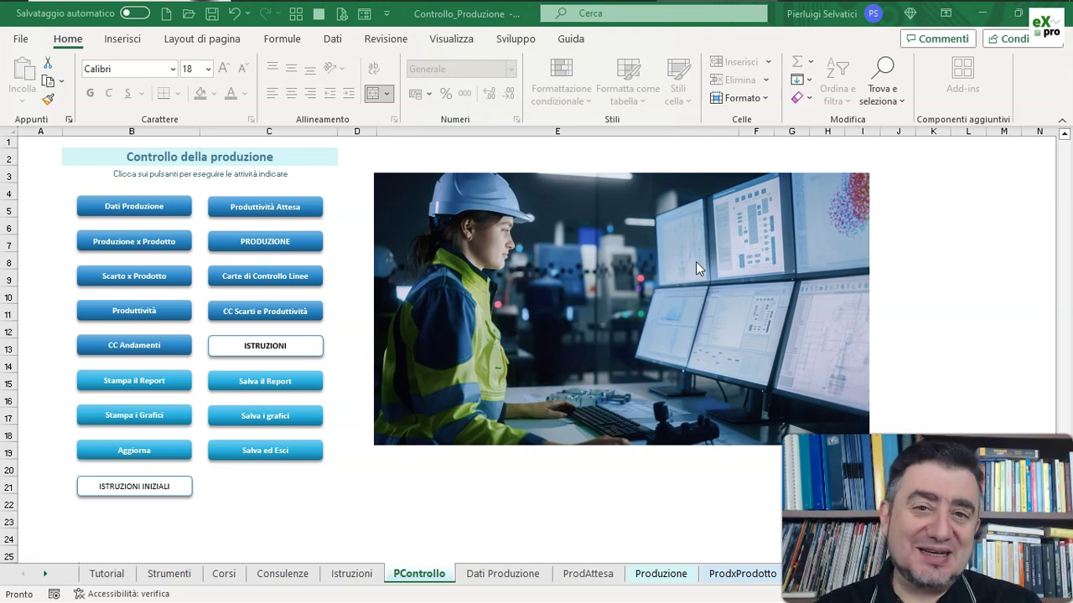
{"action": "left_click", "coordinate": [310, 350]}
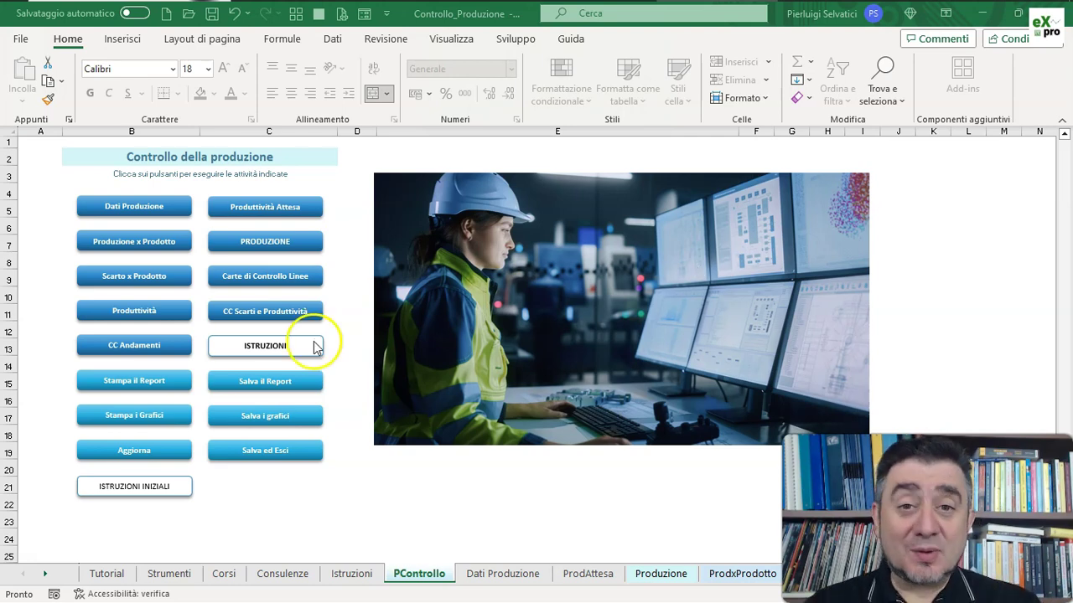
{"action": "left_click", "coordinate": [300, 362]}
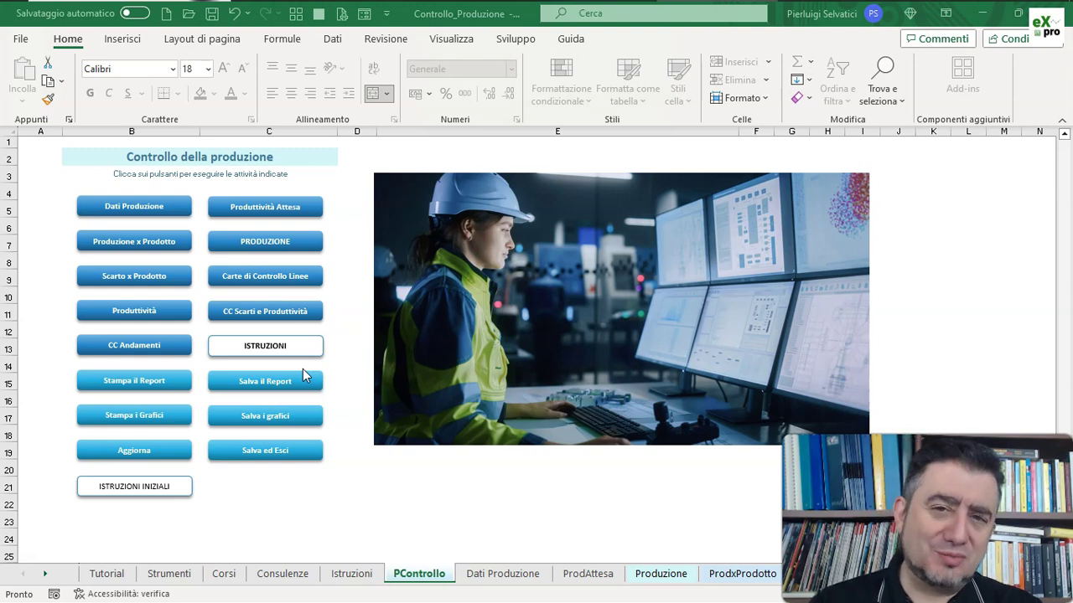
{"action": "left_click", "coordinate": [234, 533]}
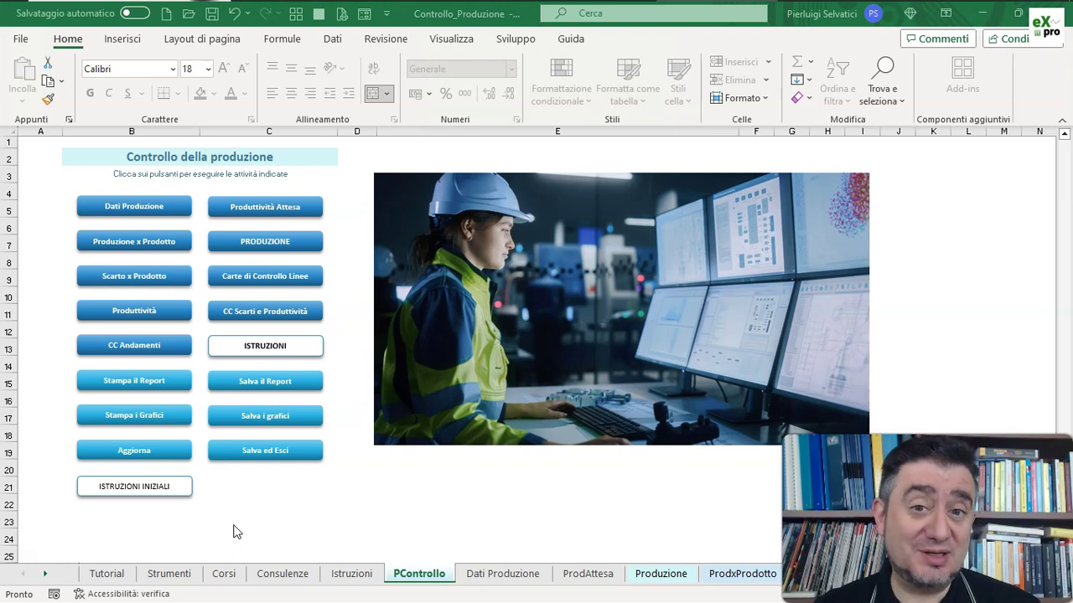
{"action": "left_click", "coordinate": [472, 439]}
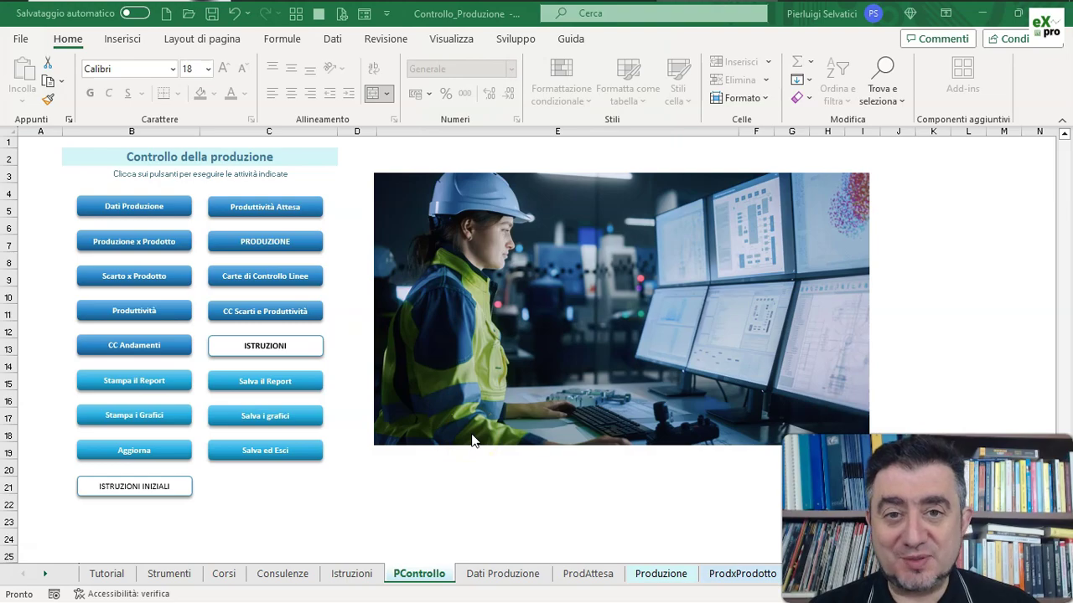
{"action": "left_click", "coordinate": [507, 580]}
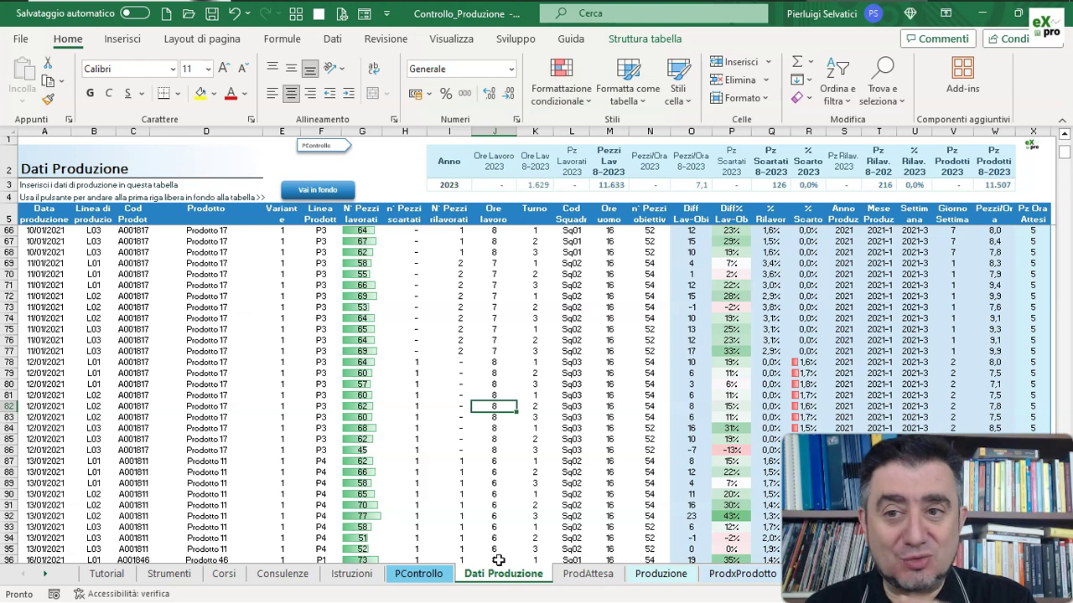
Jump to the end of the Dati Produzione table and select a cell in the late December 2022 rows.
{"action": "left_click", "coordinate": [322, 188]}
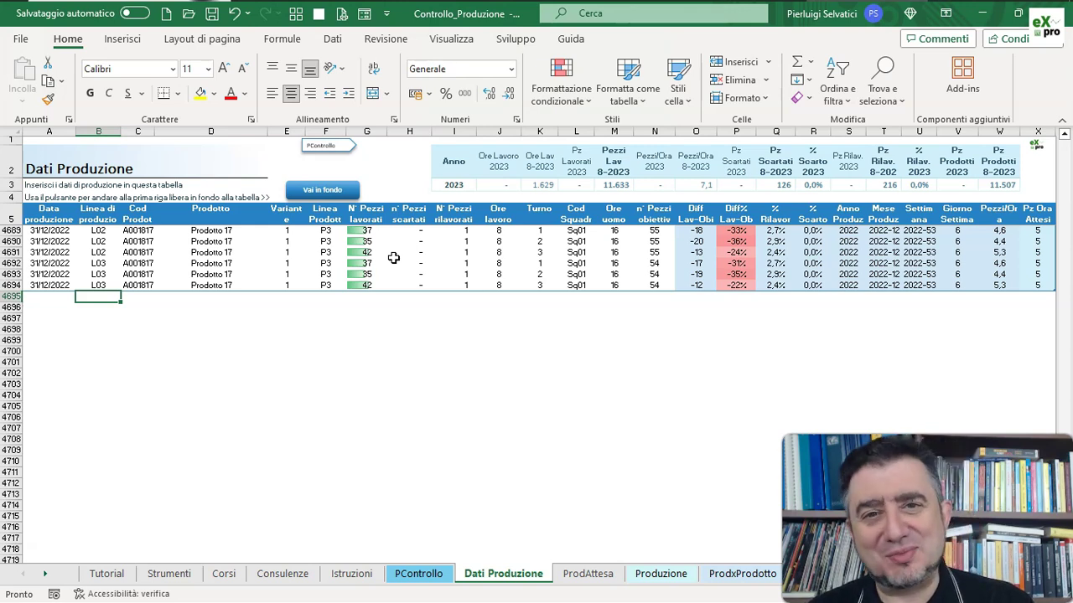
{"action": "scroll", "coordinate": [390, 256], "scroll_direction": "up", "scroll_amount": 10}
{"action": "scroll", "coordinate": [387, 266], "scroll_direction": "up", "scroll_amount": 9}
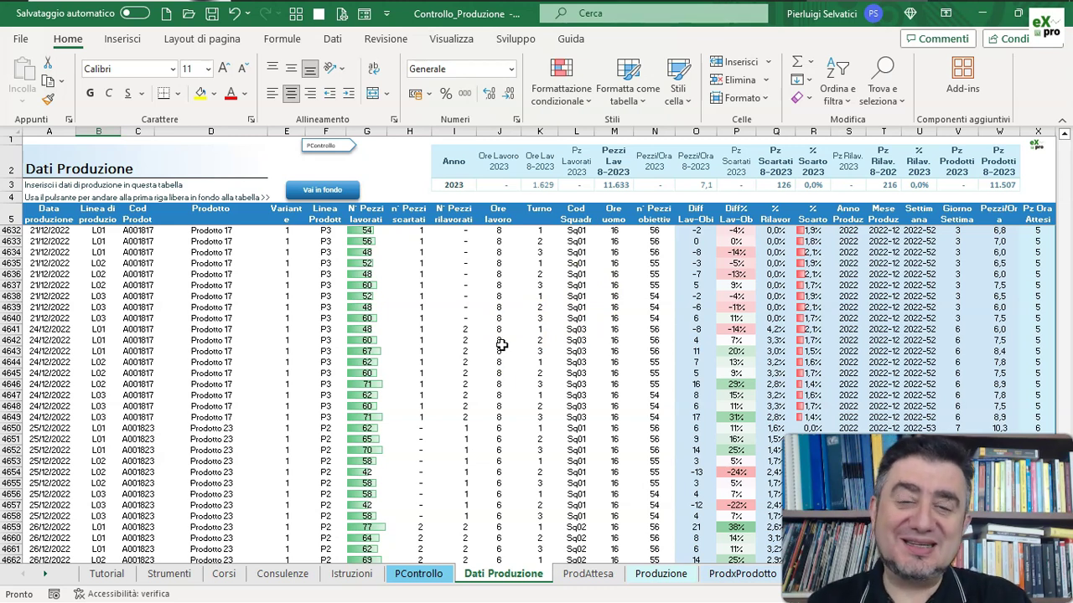
{"action": "left_click", "coordinate": [606, 527]}
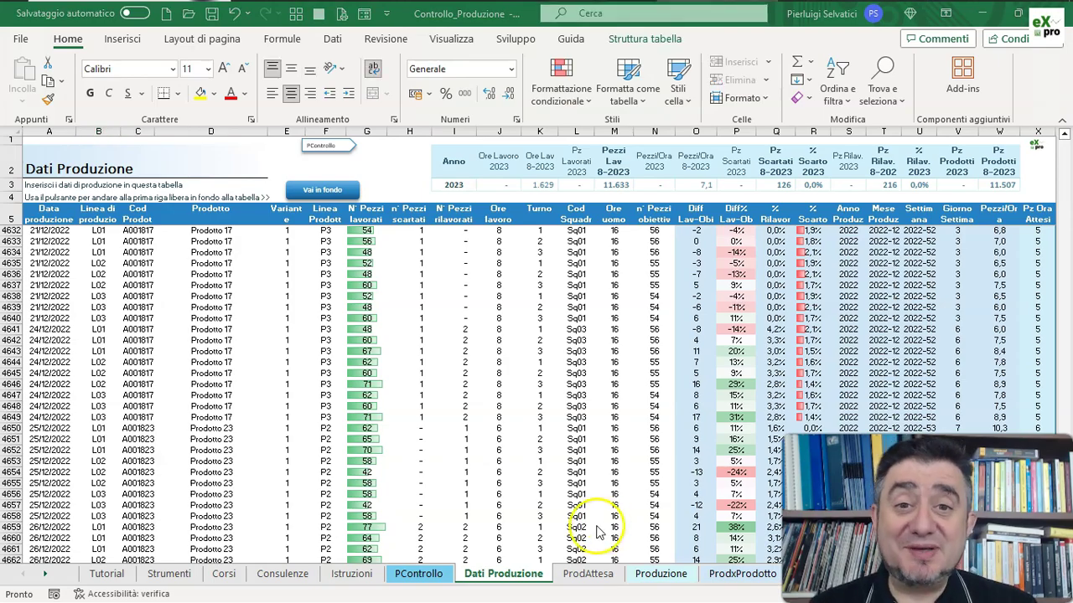
Switch back and forth between Dati Produzione and the Produzione dashboard, ending on Produzione.
{"action": "left_click", "coordinate": [655, 573]}
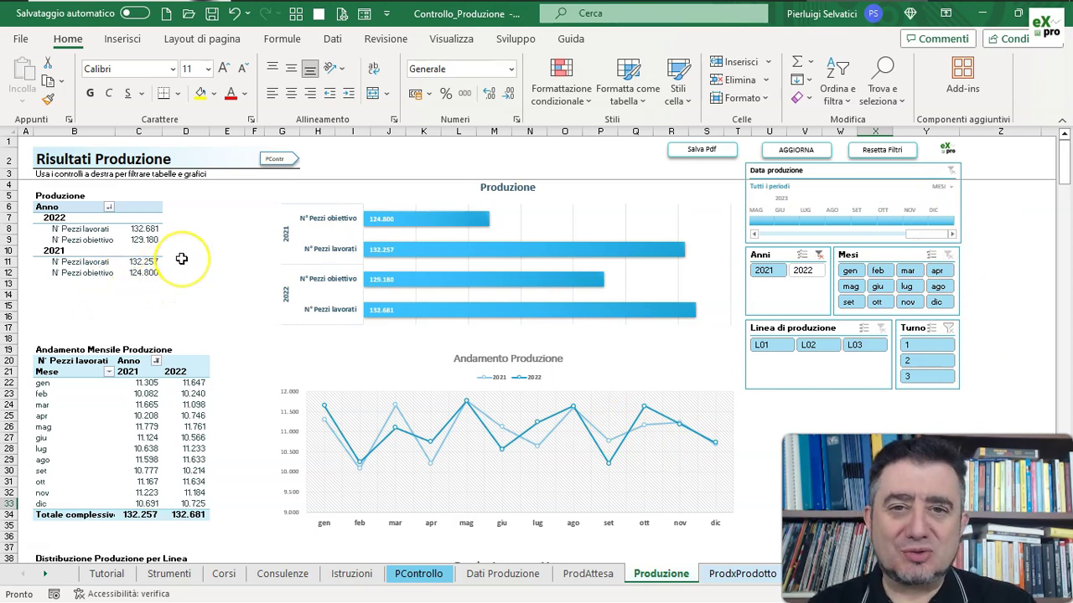
{"action": "left_click", "coordinate": [507, 574]}
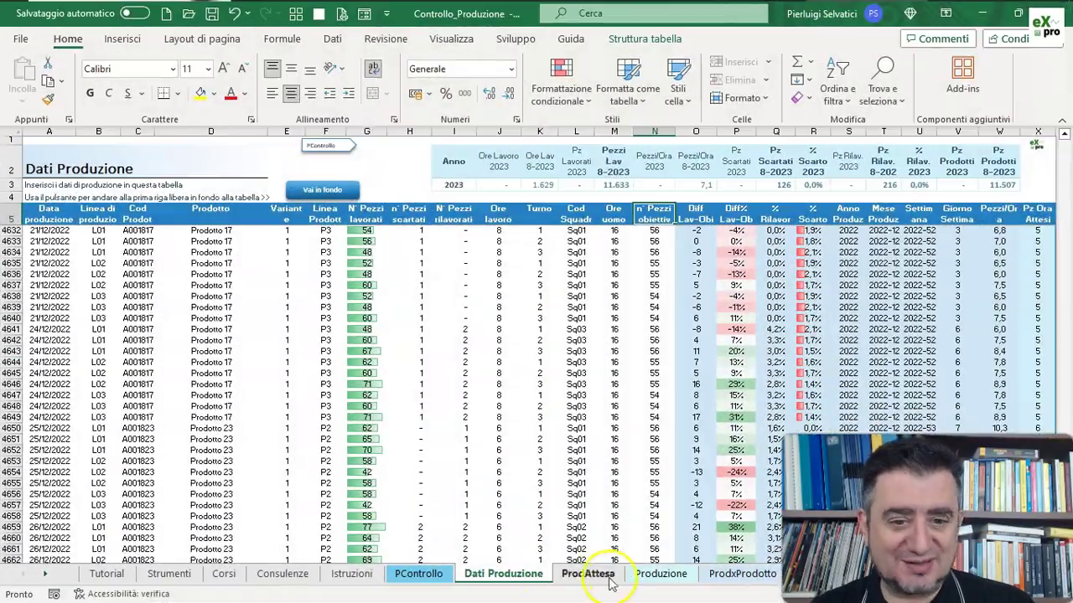
{"action": "left_click", "coordinate": [639, 576]}
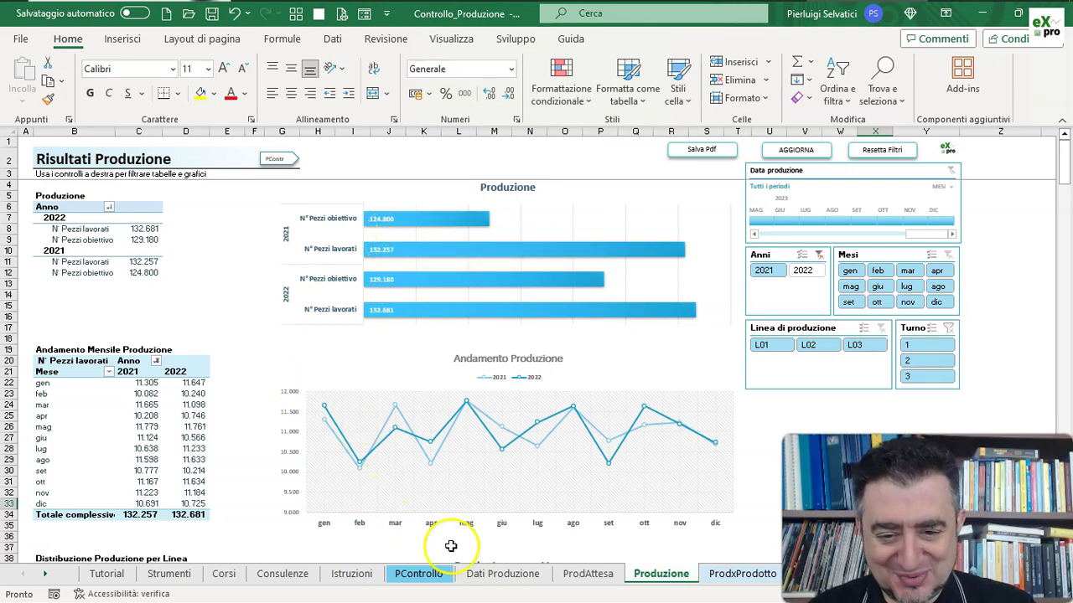
{"action": "left_click", "coordinate": [502, 573]}
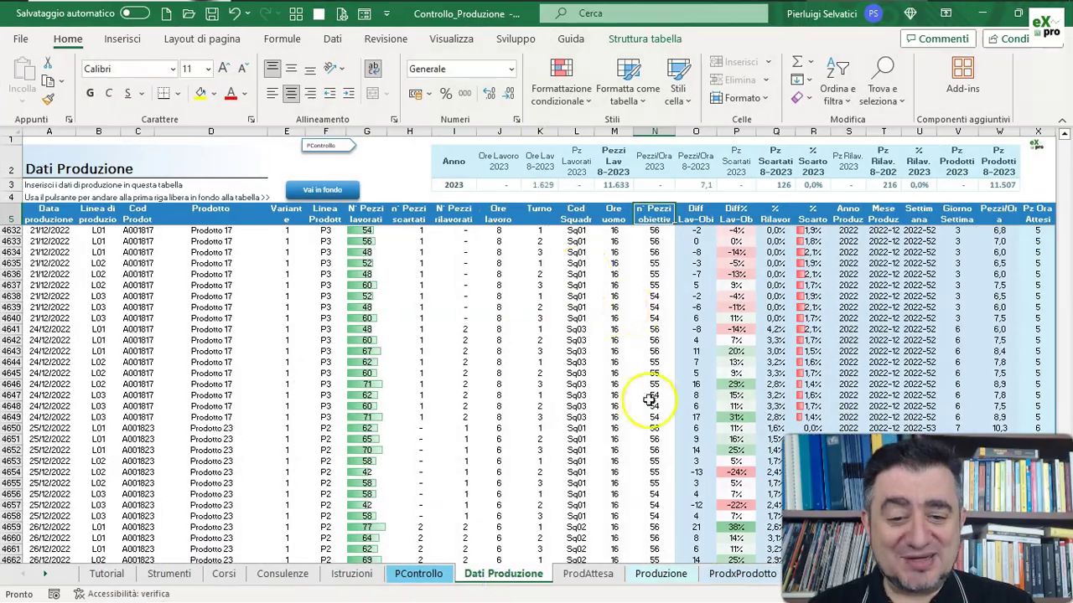
{"action": "left_click", "coordinate": [660, 574]}
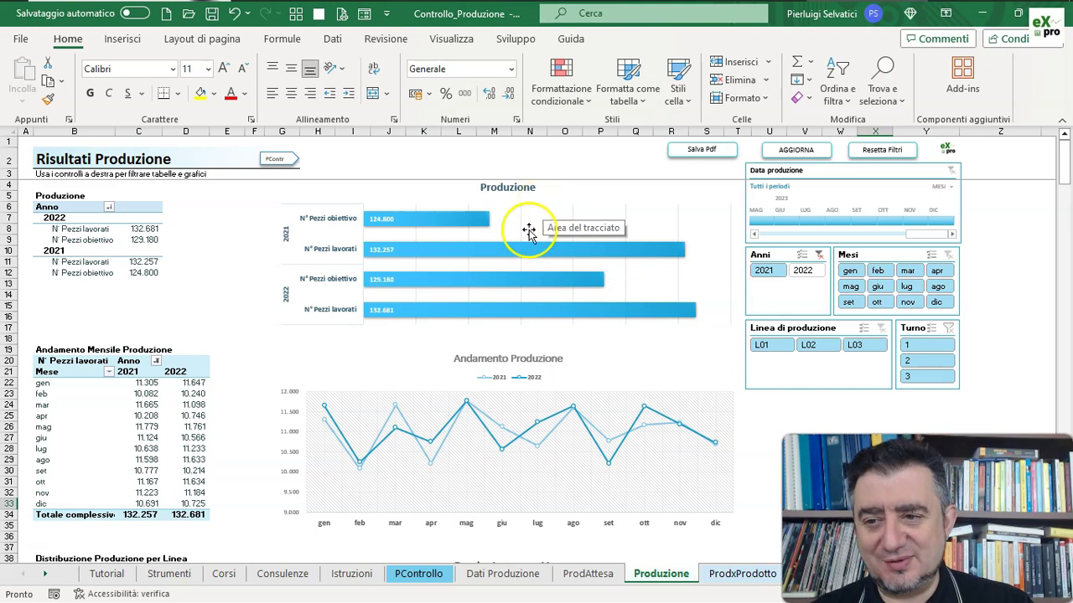
Scroll through the Produzione dashboard and select the Data produzione timeline filter.
{"action": "scroll", "coordinate": [466, 341], "scroll_direction": "down", "scroll_amount": 4}
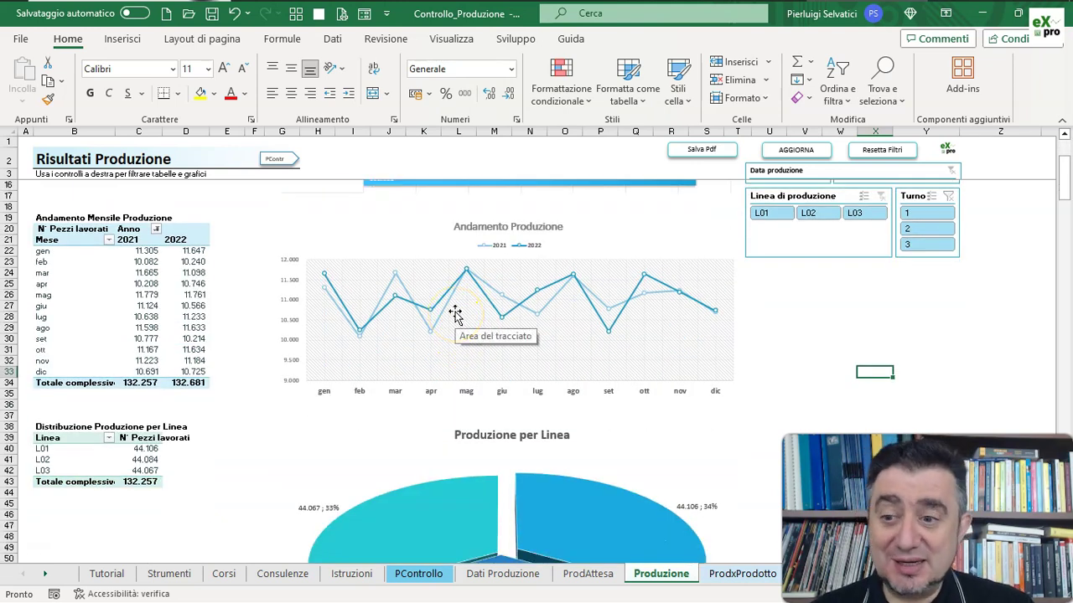
{"action": "scroll", "coordinate": [455, 312], "scroll_direction": "down", "scroll_amount": 2}
{"action": "scroll", "coordinate": [455, 313], "scroll_direction": "down", "scroll_amount": 1}
{"action": "left_click", "coordinate": [454, 335]}
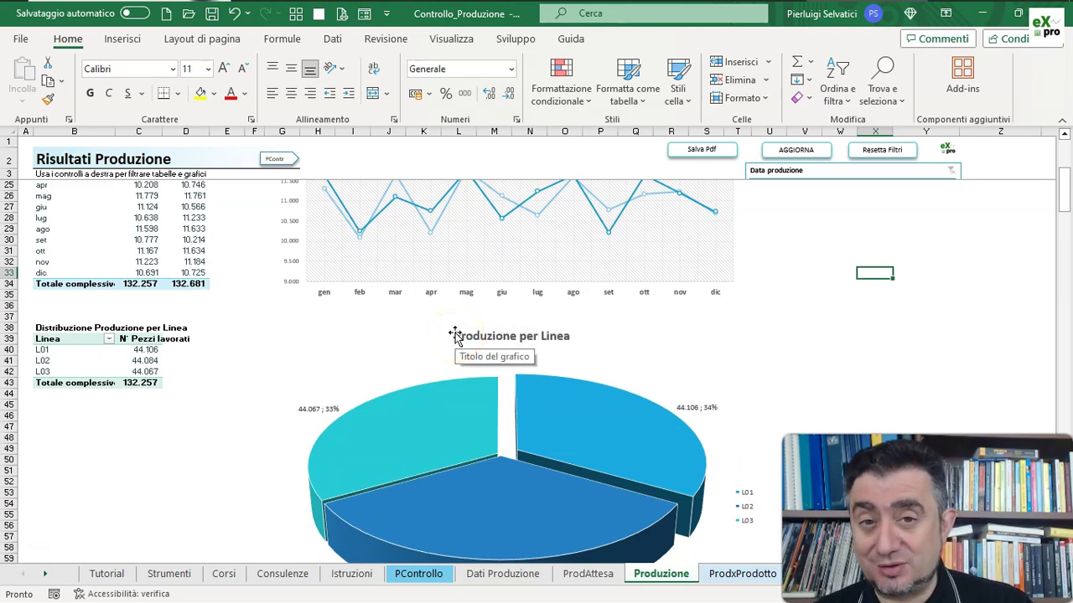
{"action": "left_click", "coordinate": [486, 386]}
{"action": "scroll", "coordinate": [484, 380], "scroll_direction": "down", "scroll_amount": 3}
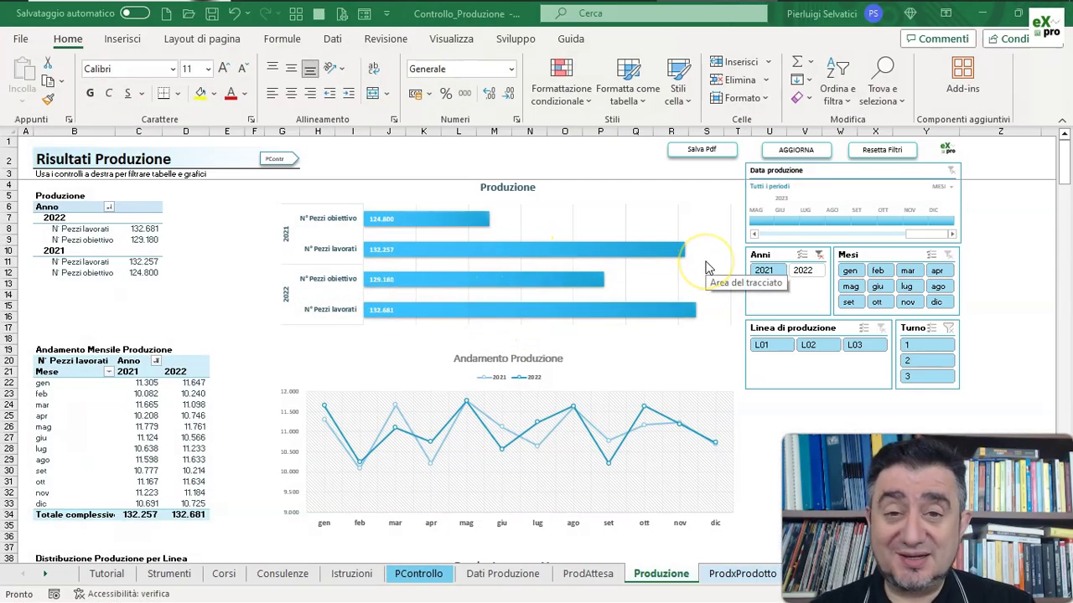
{"action": "left_click", "coordinate": [765, 271]}
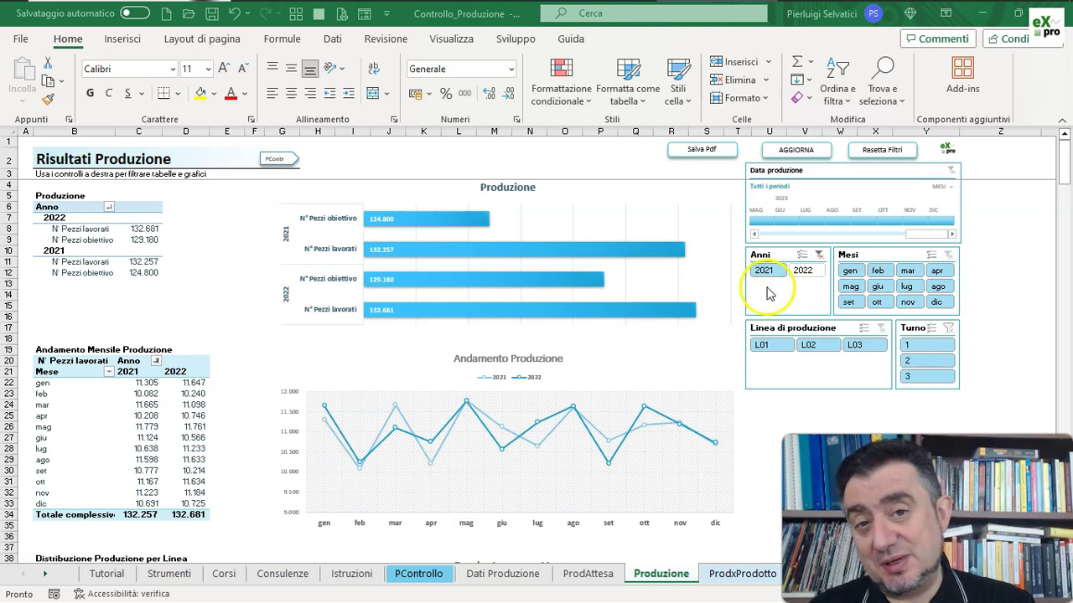
{"action": "left_click", "coordinate": [880, 273]}
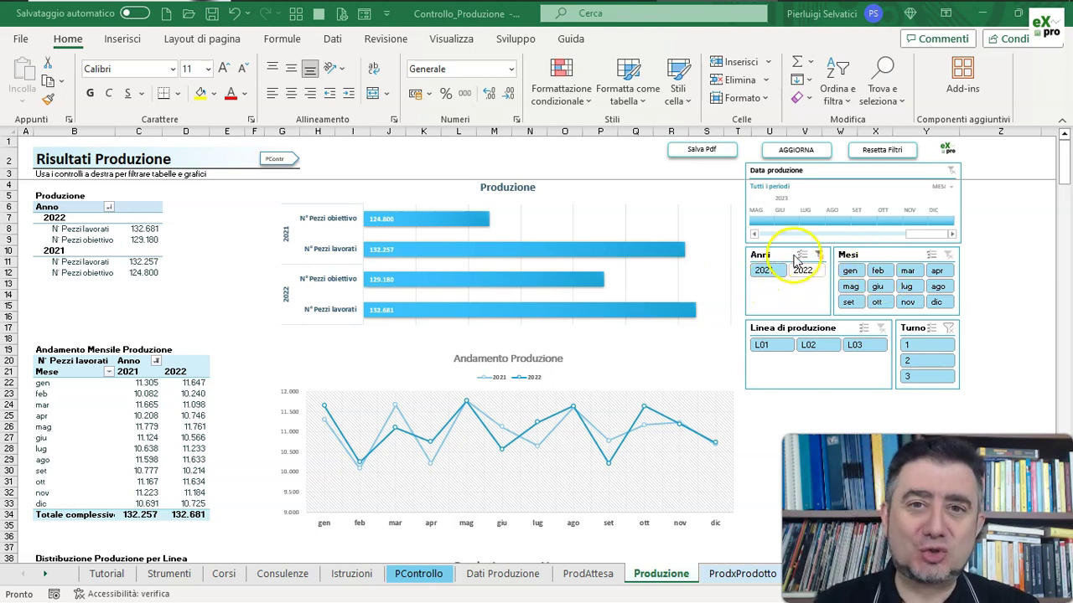
{"action": "left_click", "coordinate": [779, 214]}
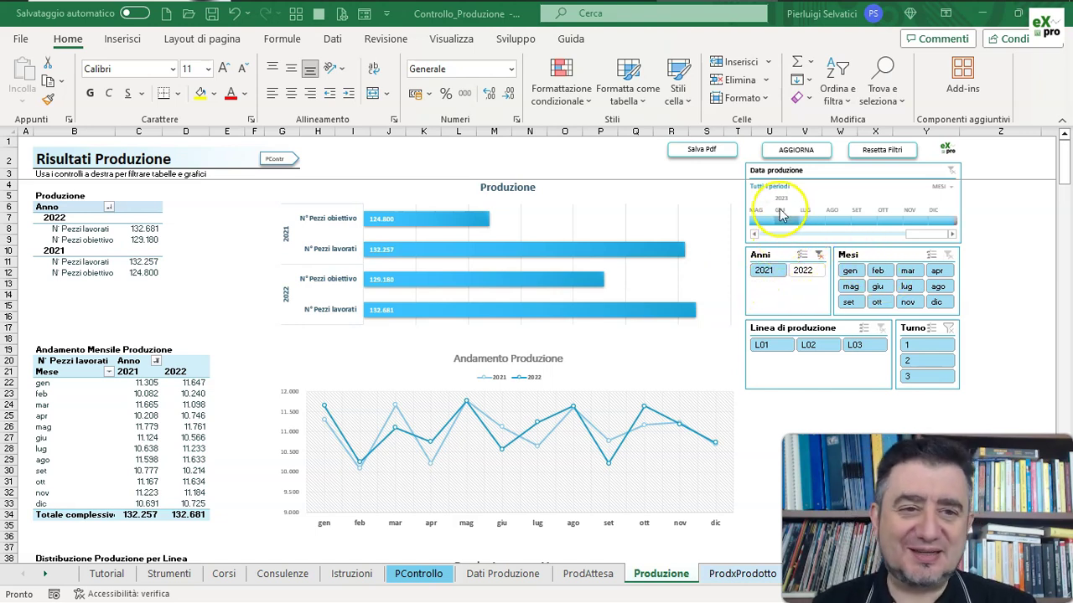
{"action": "left_click", "coordinate": [806, 174]}
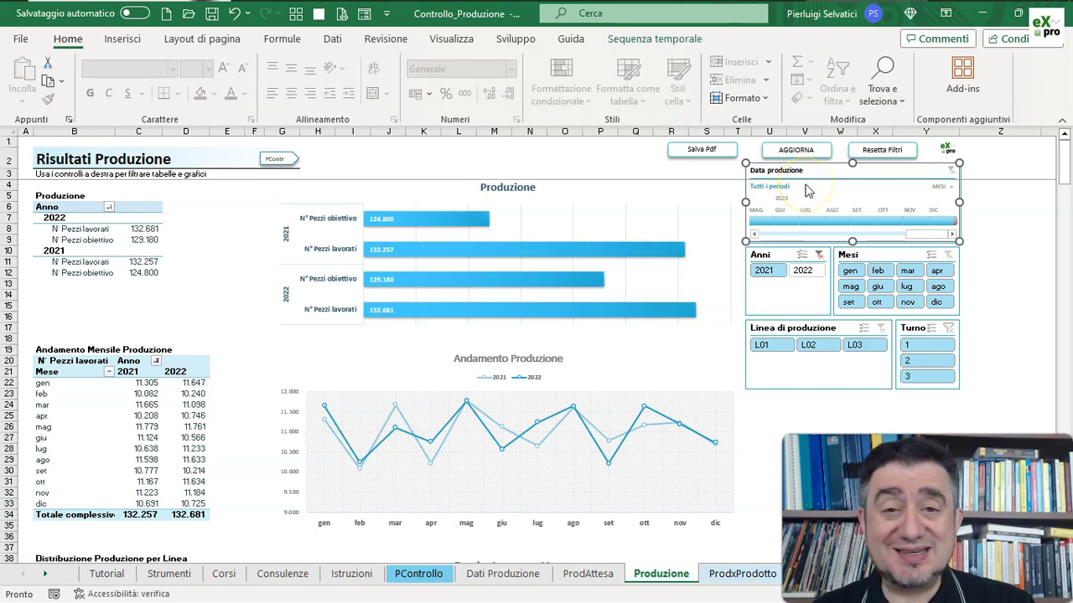
{"action": "left_click", "coordinate": [806, 192]}
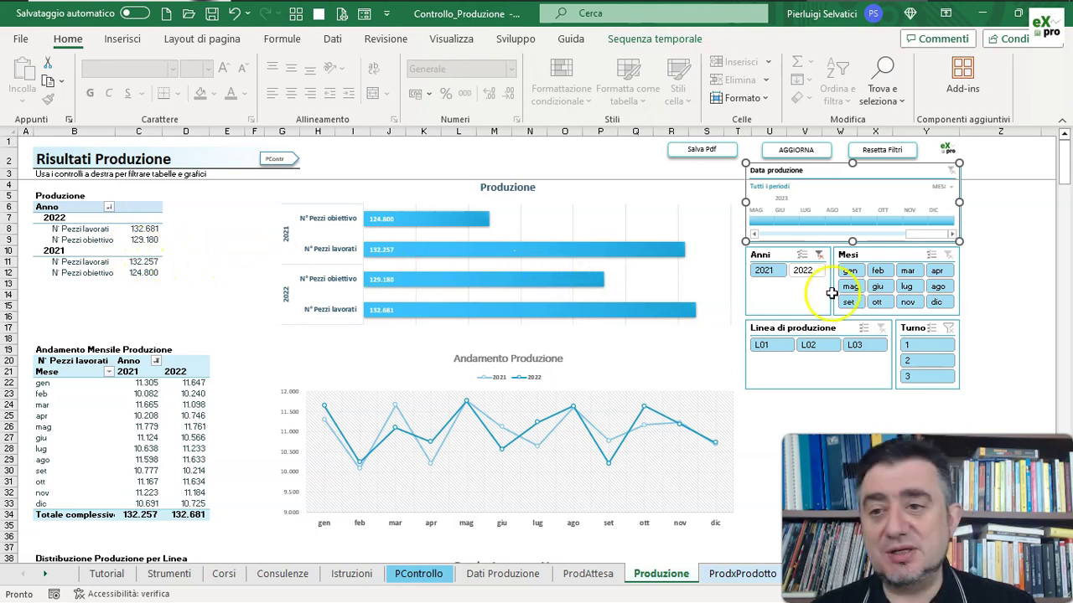
Filter the dashboard to production line L01, review the charts, then clear the line filter.
{"action": "left_click", "coordinate": [786, 346]}
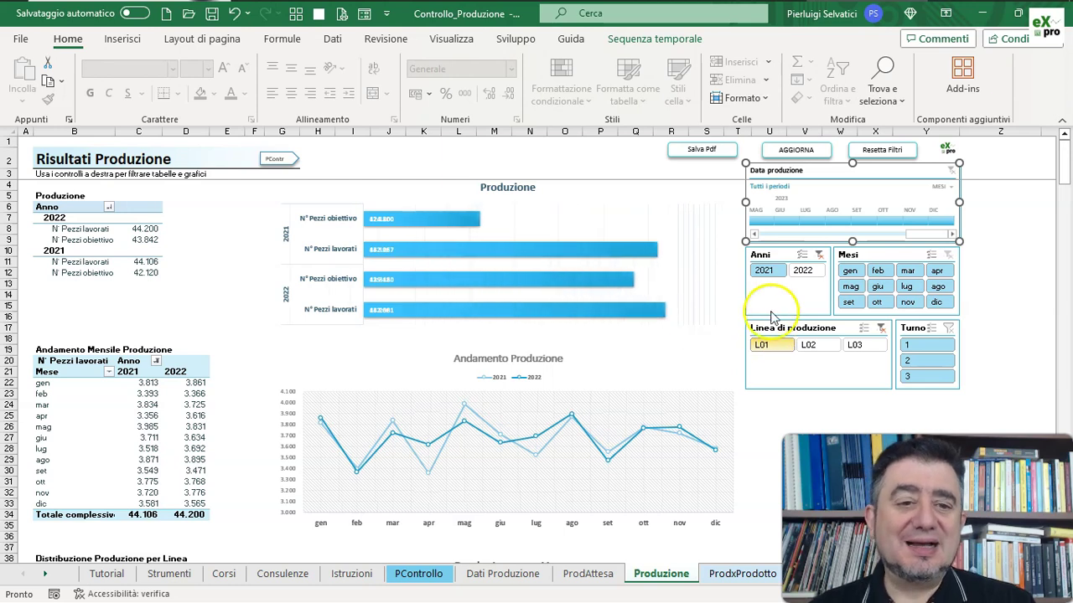
{"action": "left_click", "coordinate": [830, 350]}
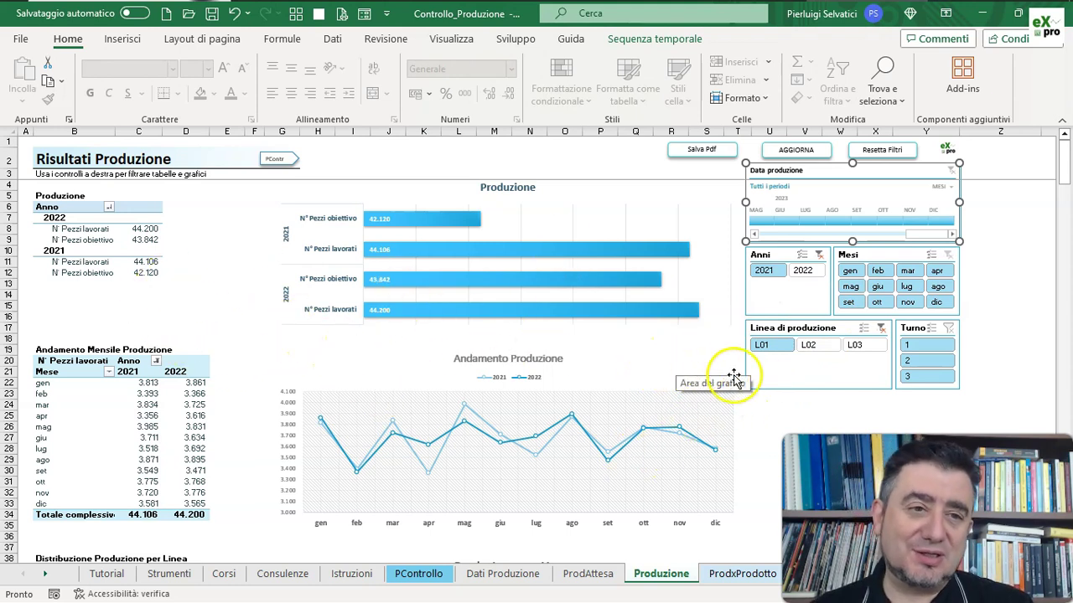
{"action": "left_click", "coordinate": [880, 329]}
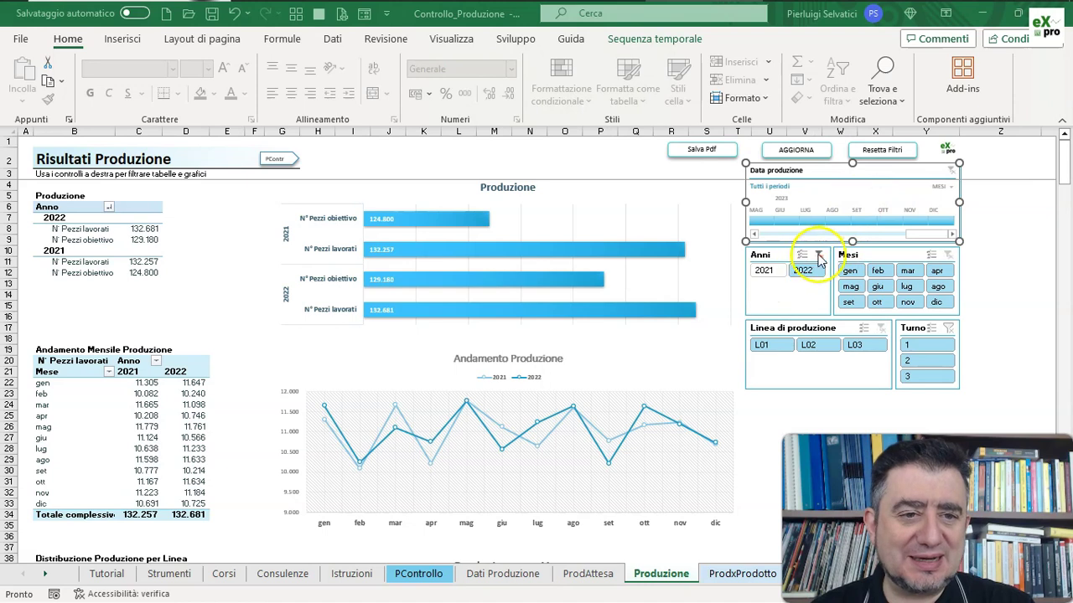
Clear the Anni year filter to include 2021, then move on to the ProdxProdotto sheet.
{"action": "left_click", "coordinate": [818, 255]}
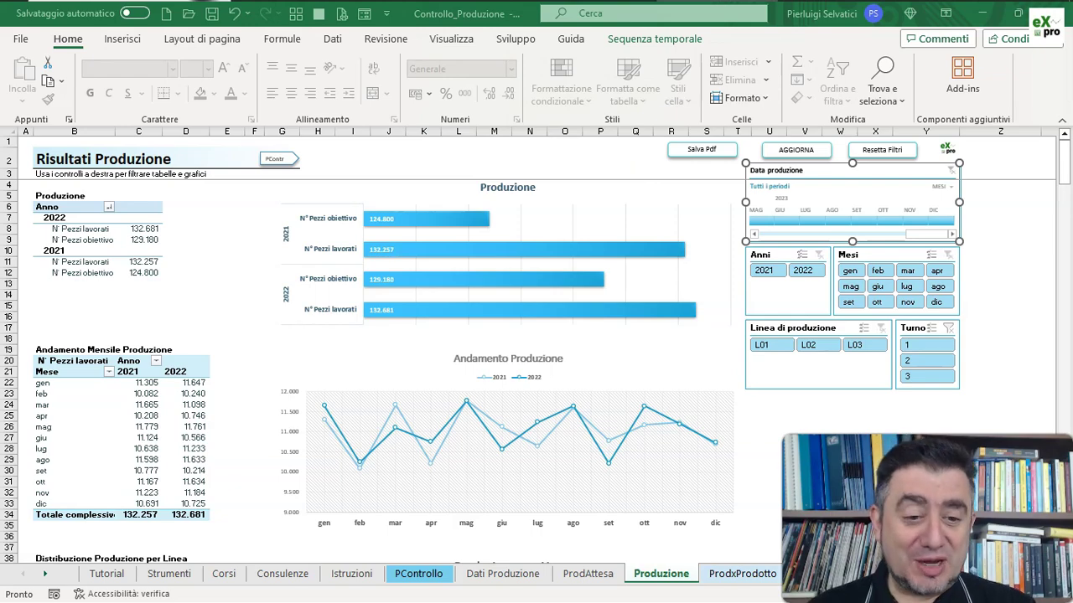
{"action": "left_click", "coordinate": [731, 574]}
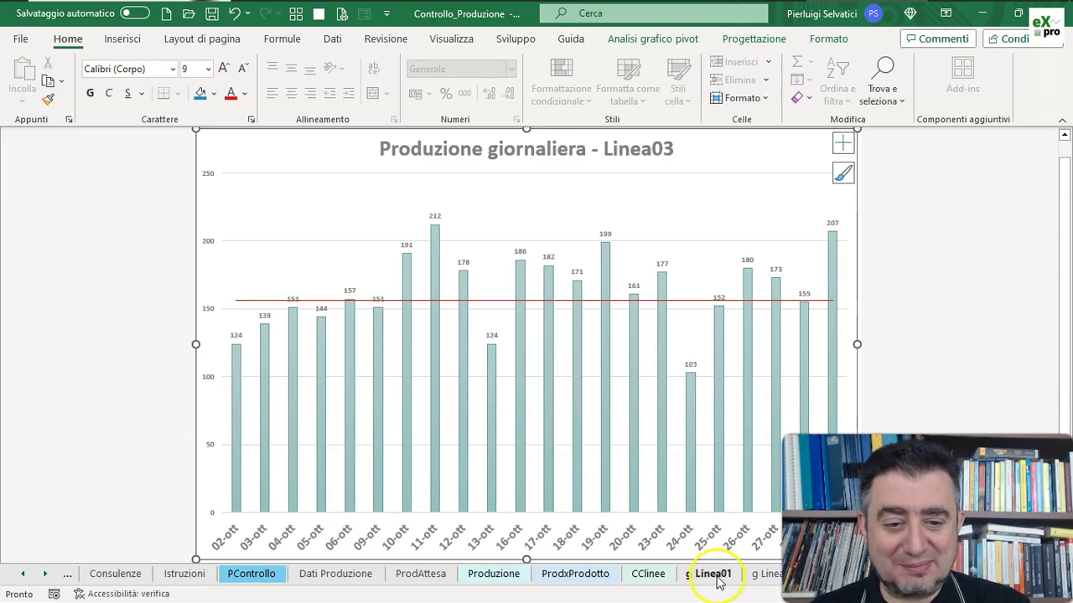
Go from the CClinee sheet to the ScartoxProdotto donut chart of scrapped pieces.
{"action": "left_click", "coordinate": [649, 573]}
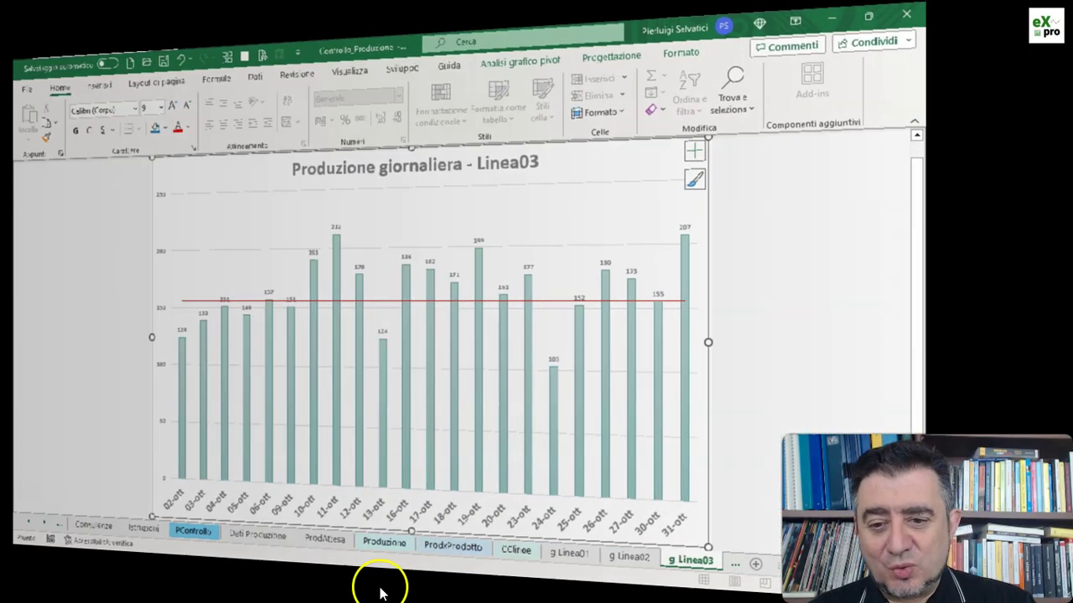
{"action": "left_click", "coordinate": [377, 573]}
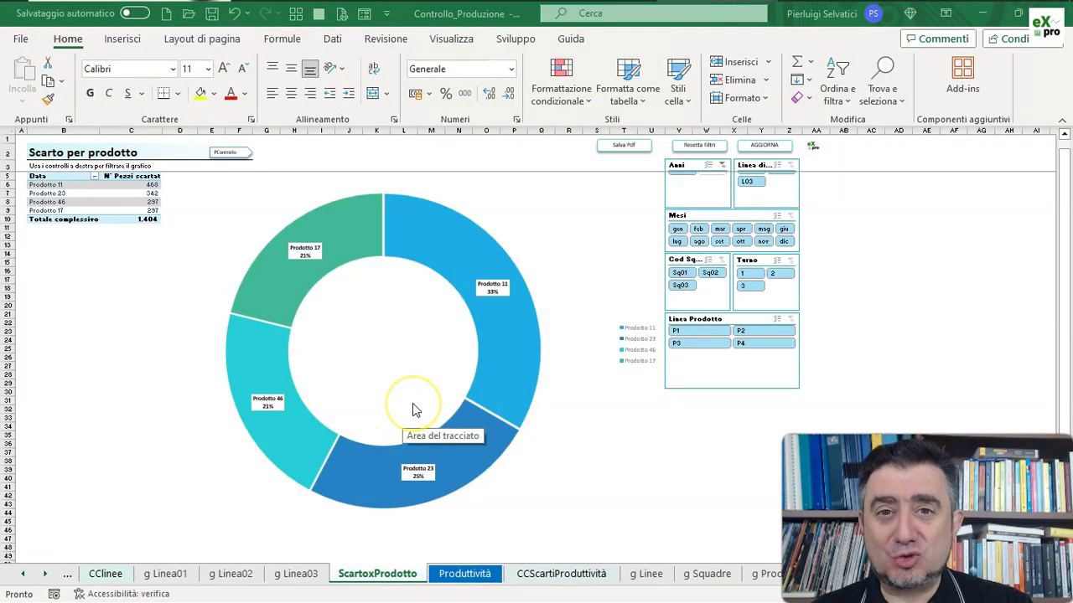
Scroll the sheet tabs left and visit ProdxProdotto, then ScartoxProdotto.
{"action": "left_click", "coordinate": [23, 573]}
{"action": "left_click", "coordinate": [186, 574]}
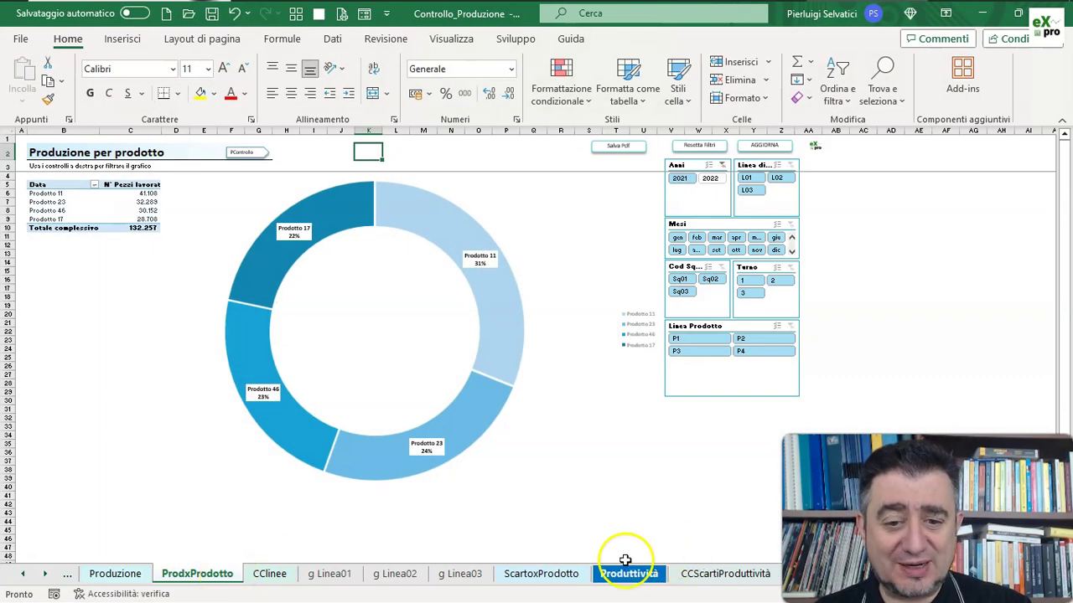
{"action": "left_click", "coordinate": [536, 574]}
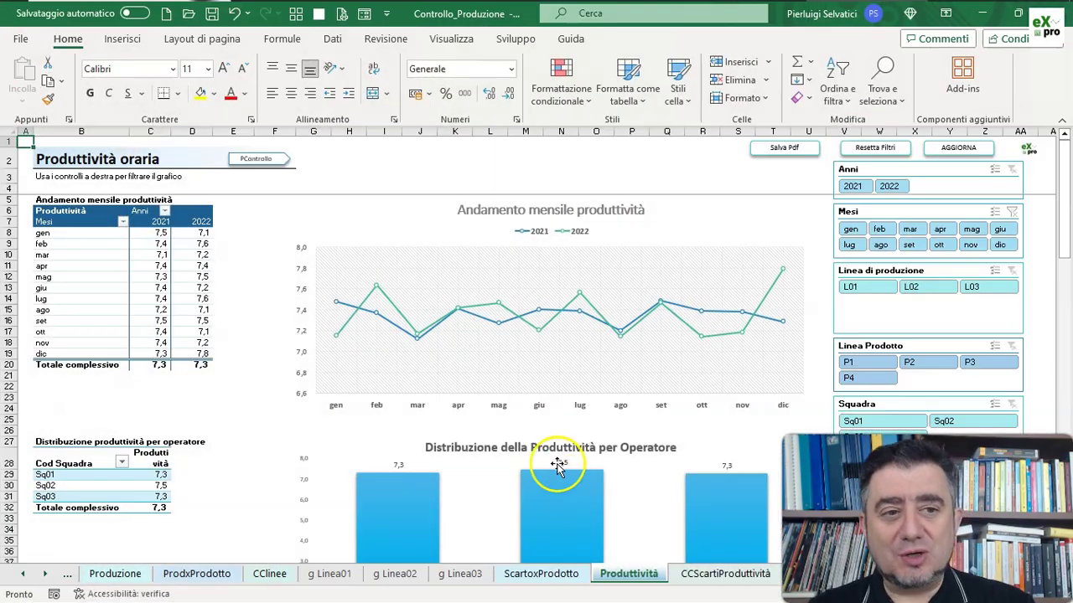
Scroll down through the Produttività monthly and per-team charts, then back to the top.
{"action": "scroll", "coordinate": [556, 464], "scroll_direction": "down", "scroll_amount": 2, "text": "ctrl"}
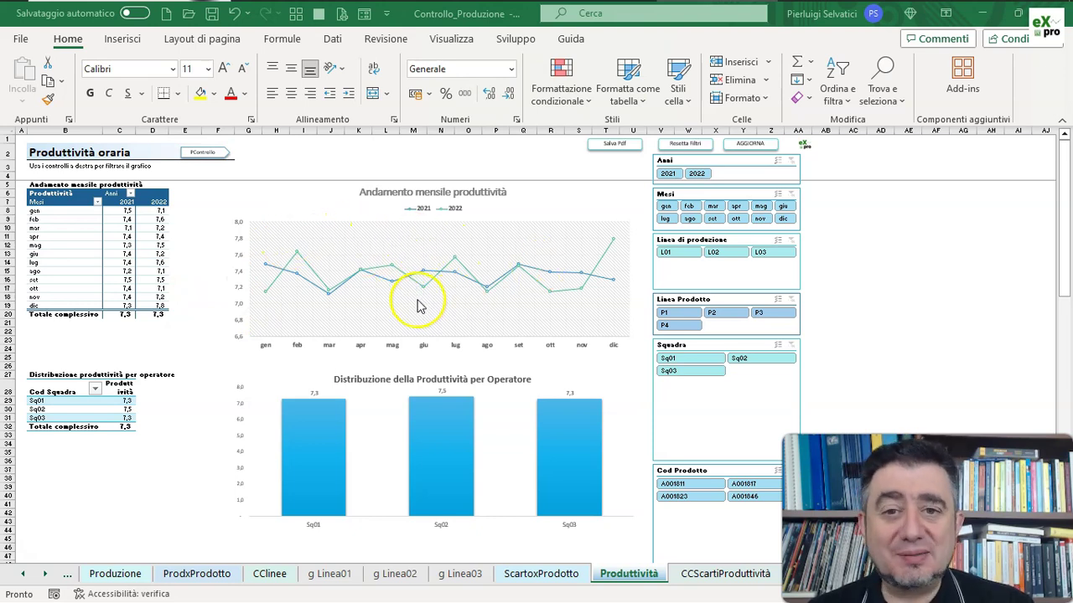
{"action": "scroll", "coordinate": [417, 300], "scroll_direction": "down", "scroll_amount": 3}
{"action": "scroll", "coordinate": [417, 300], "scroll_direction": "down", "scroll_amount": 2}
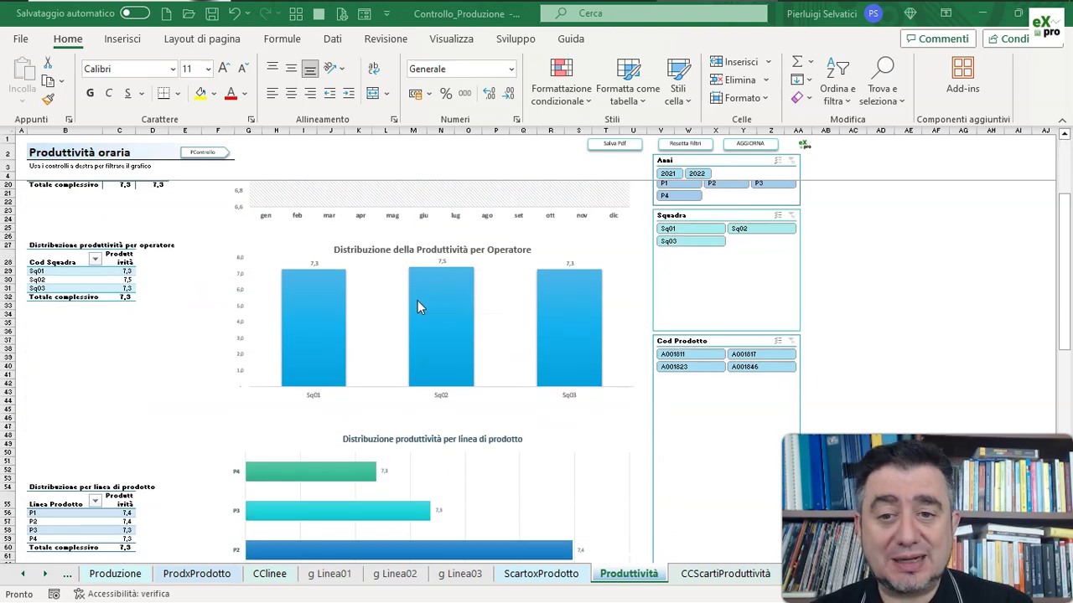
{"action": "scroll", "coordinate": [369, 348], "scroll_direction": "up", "scroll_amount": 1}
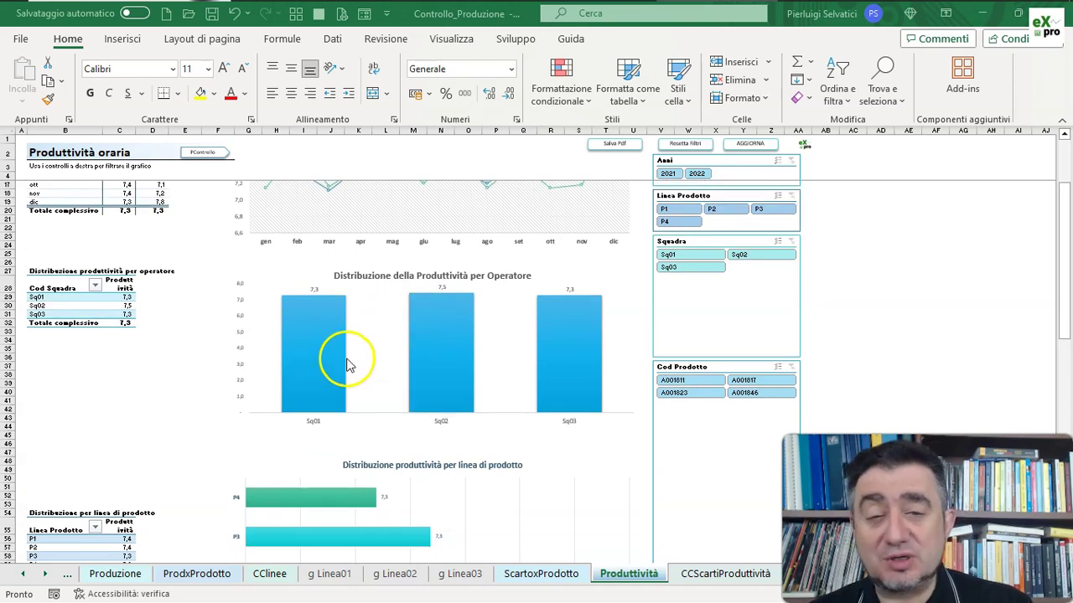
{"action": "scroll", "coordinate": [113, 327], "scroll_direction": "down", "scroll_amount": 4}
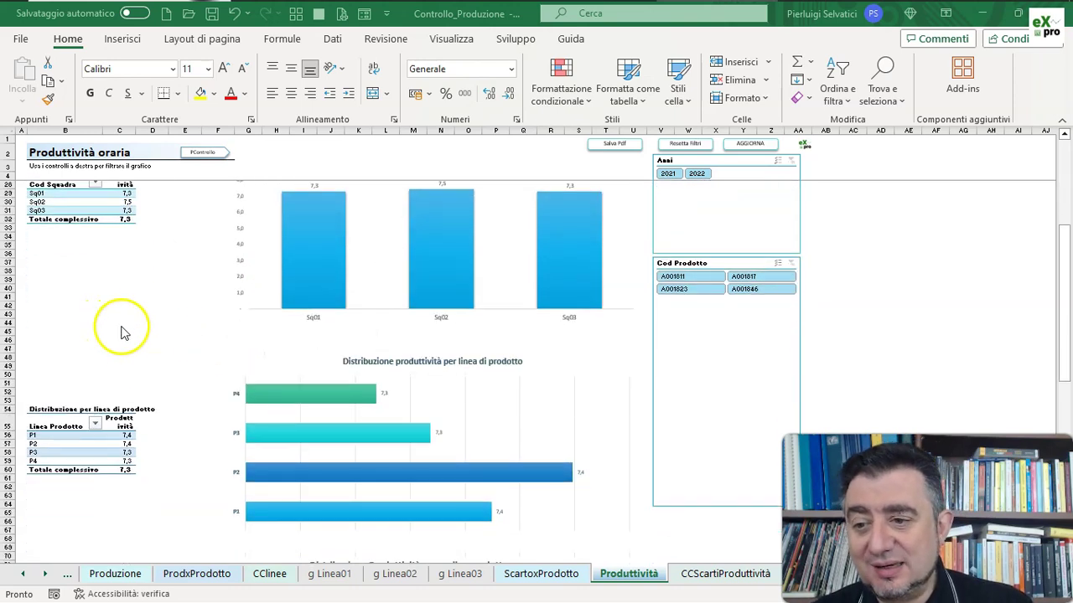
{"action": "scroll", "coordinate": [137, 396], "scroll_direction": "down", "scroll_amount": 5}
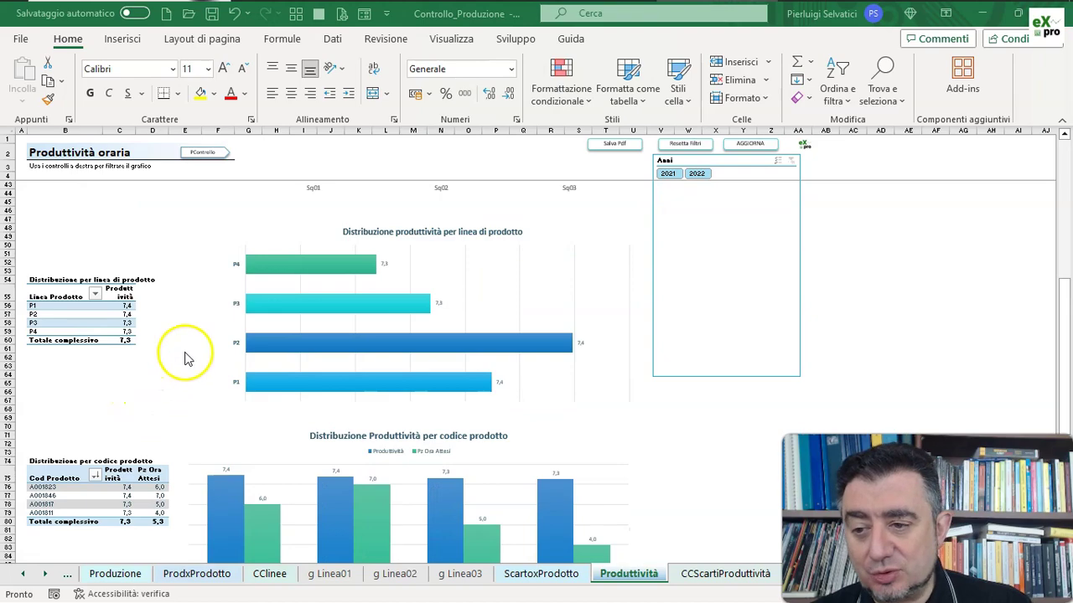
{"action": "scroll", "coordinate": [187, 354], "scroll_direction": "down", "scroll_amount": 4}
{"action": "scroll", "coordinate": [311, 356], "scroll_direction": "up", "scroll_amount": 15}
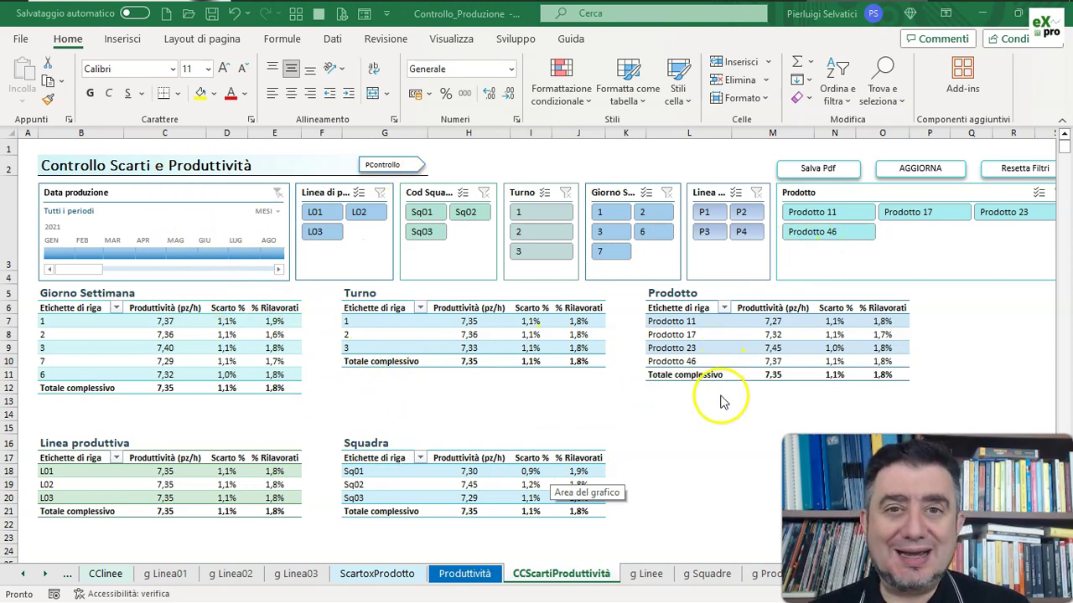
{"action": "mouse_move", "coordinate": [578, 498]}
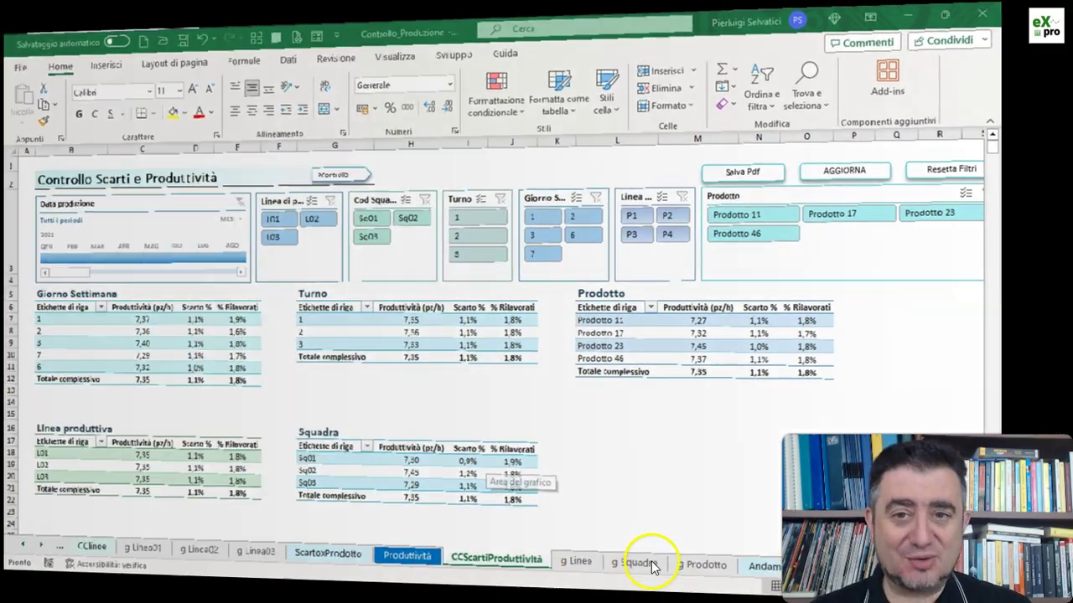
Open the Andamento % RILAVORATI chart sheet comparing monthly rework for 2021 and 2022.
{"action": "left_click", "coordinate": [645, 574]}
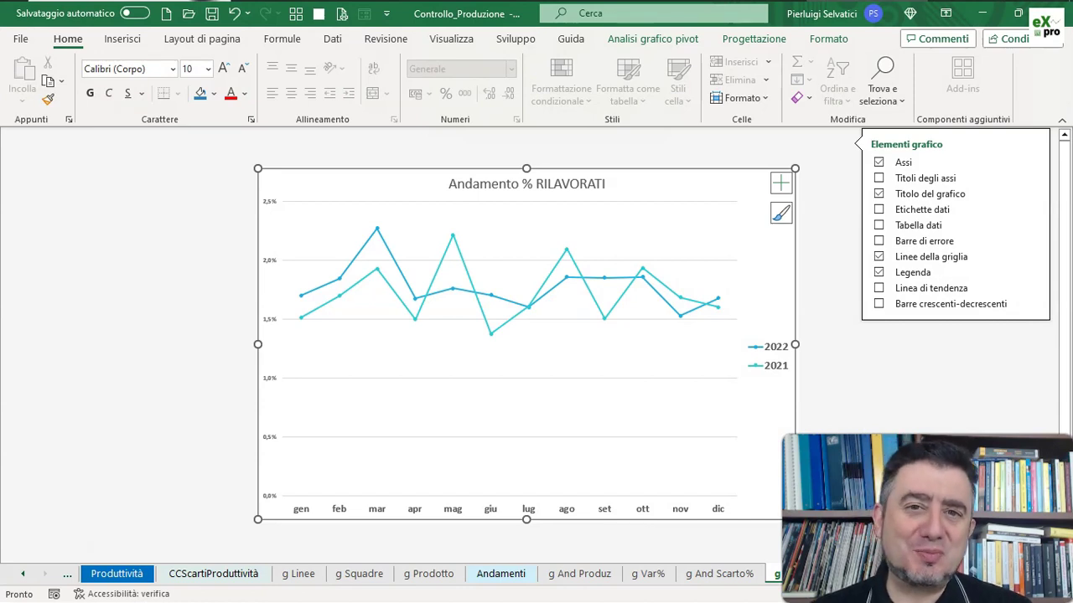
Close the Chart Elements flyout and switch to the Produttività sheet.
{"action": "left_click", "coordinate": [666, 405]}
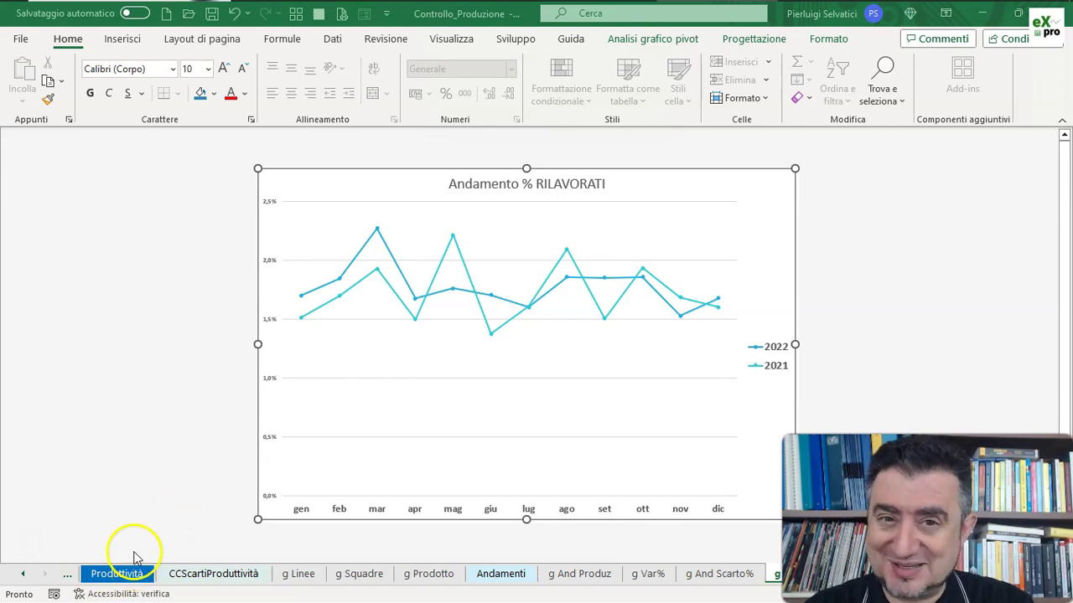
{"action": "left_click", "coordinate": [122, 575]}
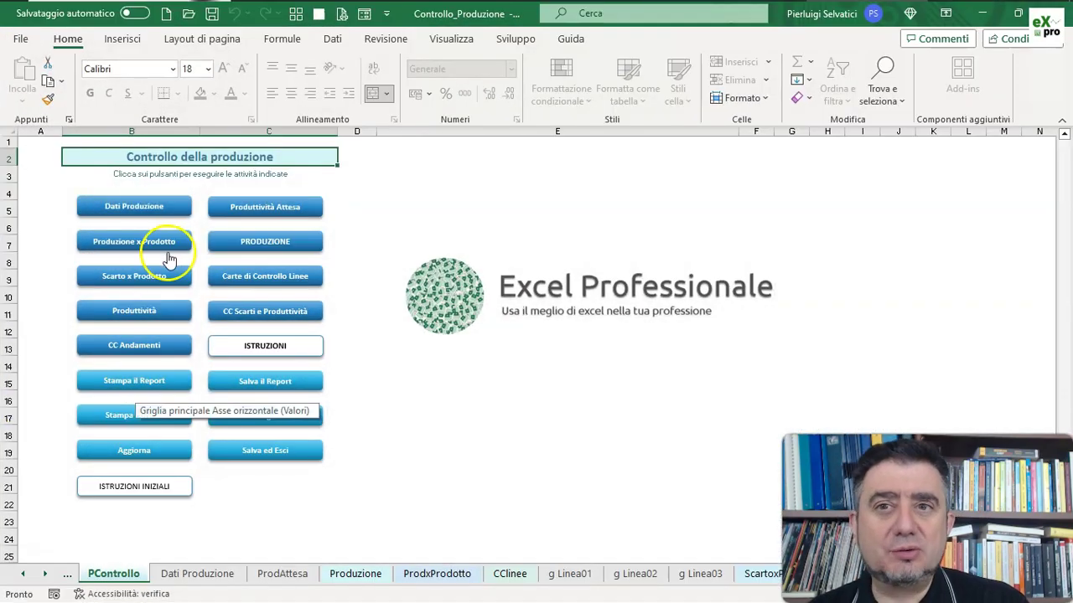
Show the Dati ribbon tab's data tools above the PControllo control panel.
{"action": "left_click", "coordinate": [330, 40]}
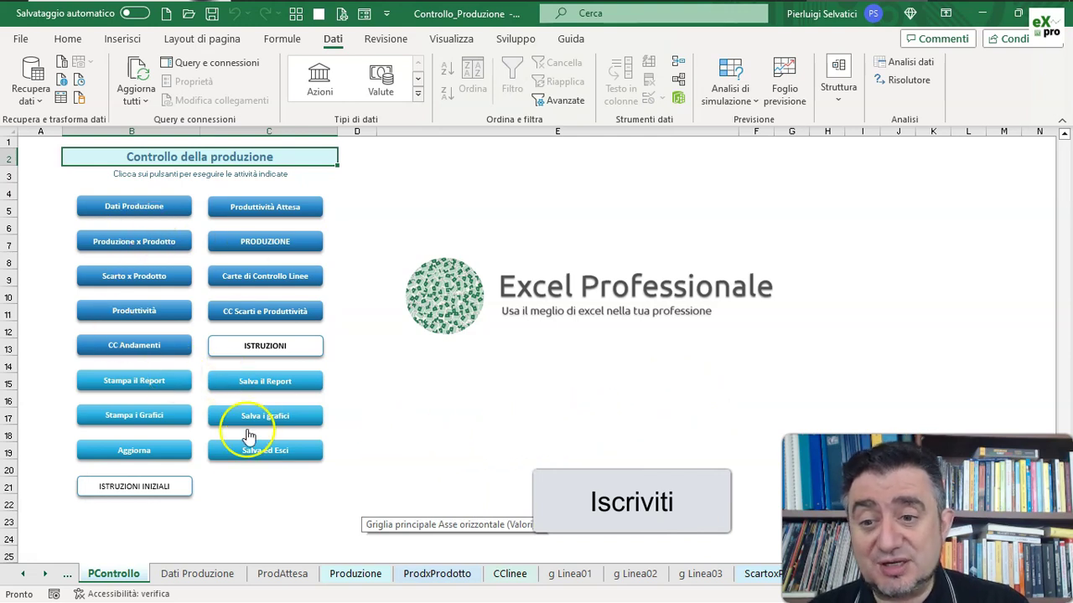
Display the ISTRUZIONI instructions text in place of the Excel Professionale logo.
{"action": "left_click", "coordinate": [287, 357]}
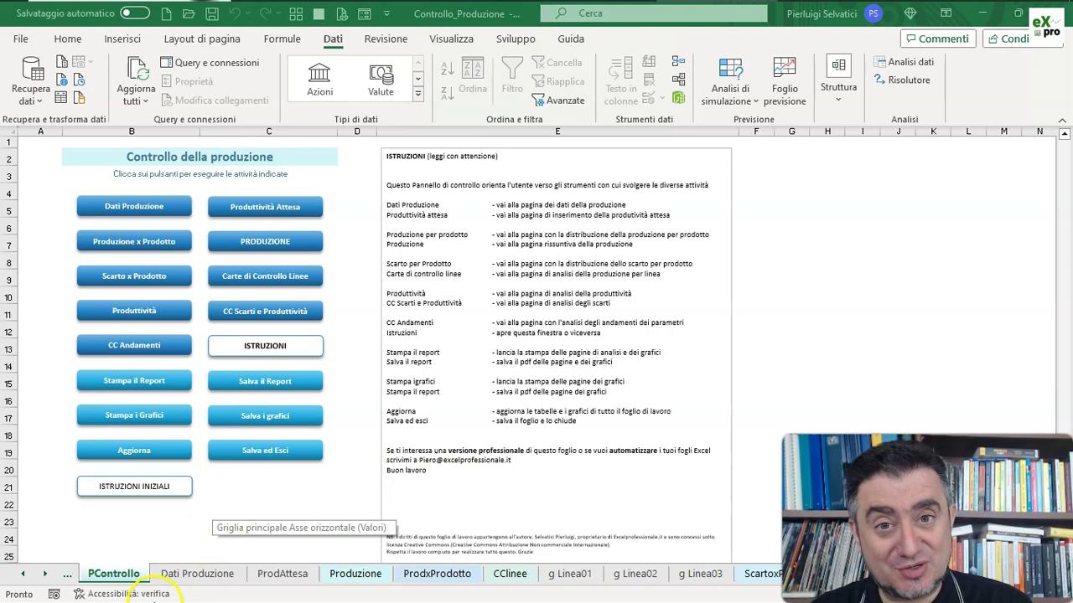
Switch to the Dati Produzione sheet and select a cell in its production table.
{"action": "left_click", "coordinate": [169, 574]}
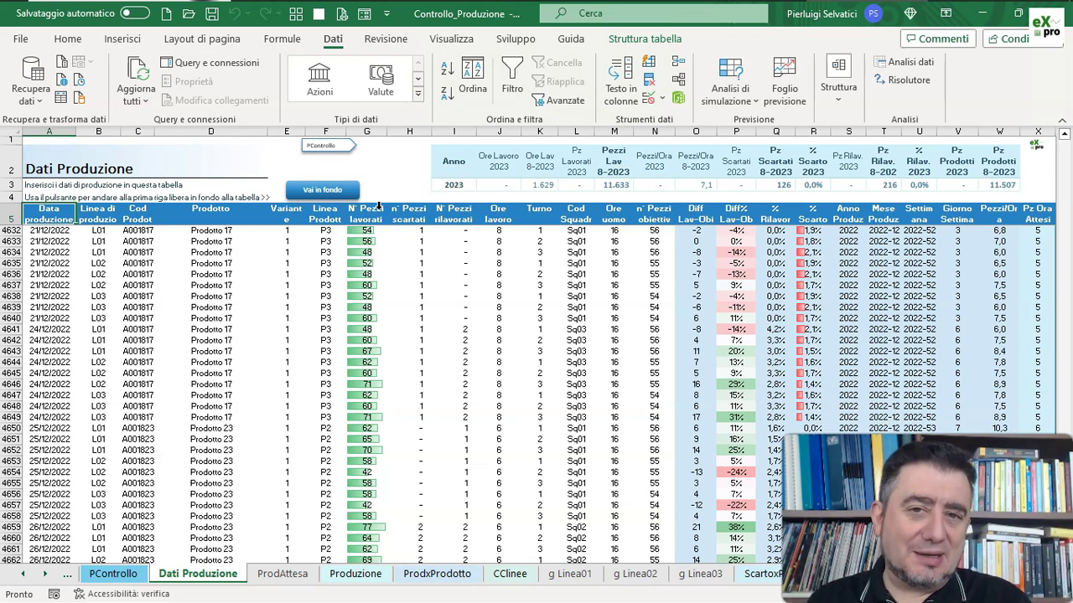
{"action": "left_click", "coordinate": [369, 207]}
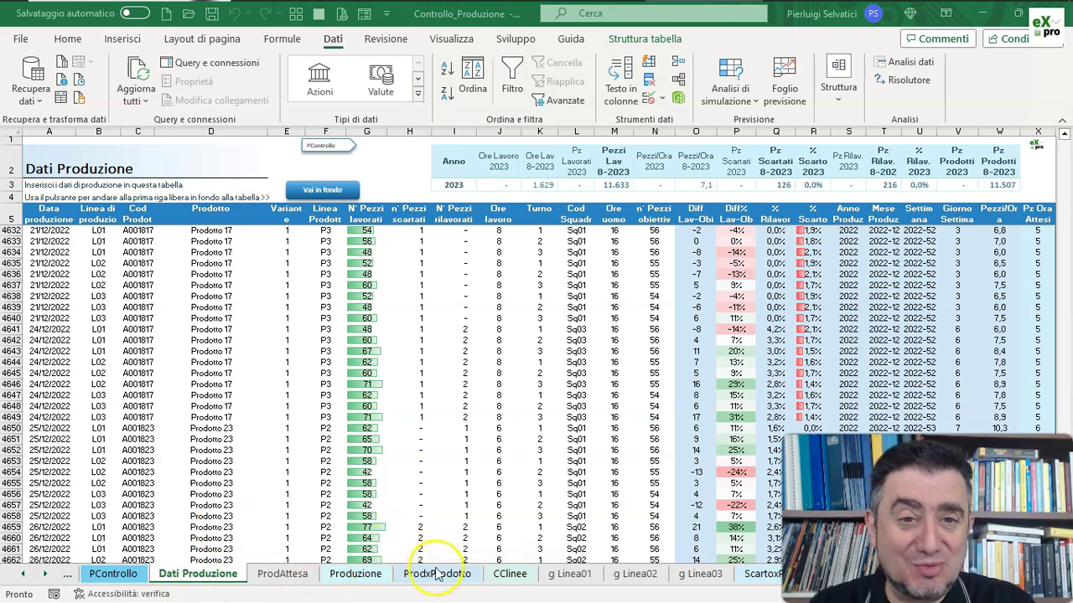
Add a 'Nuovo Campo' header after the table's last column, then jump to row 4694.
{"action": "left_click", "coordinate": [681, 221]}
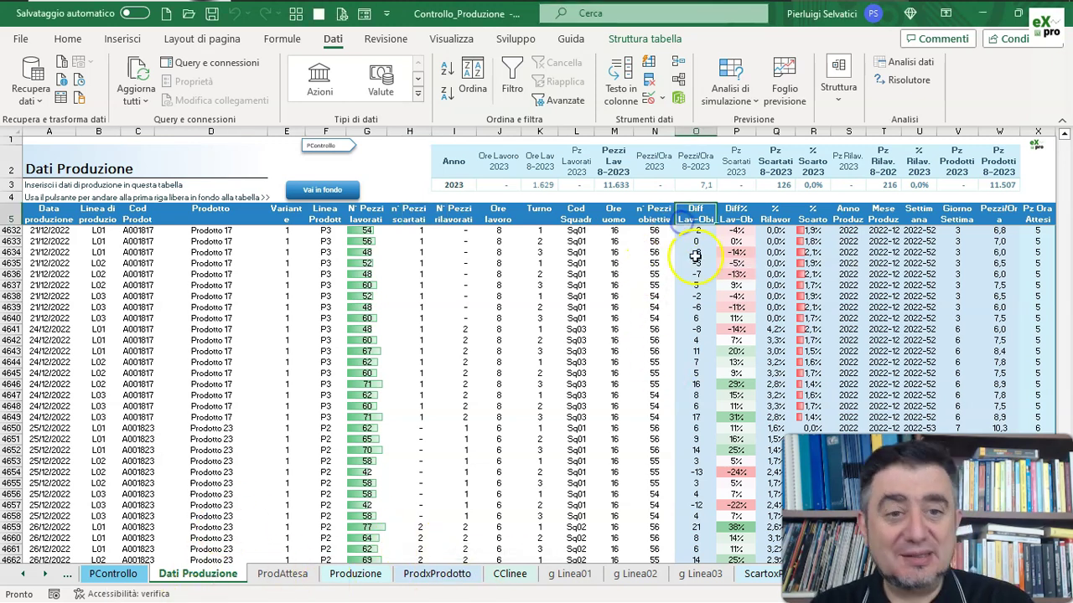
{"action": "key", "text": "Right"}
{"action": "key", "text": "ctrl+Right"}
{"action": "key", "text": "Right"}
{"action": "type", "text": "Nuovo Camp"}
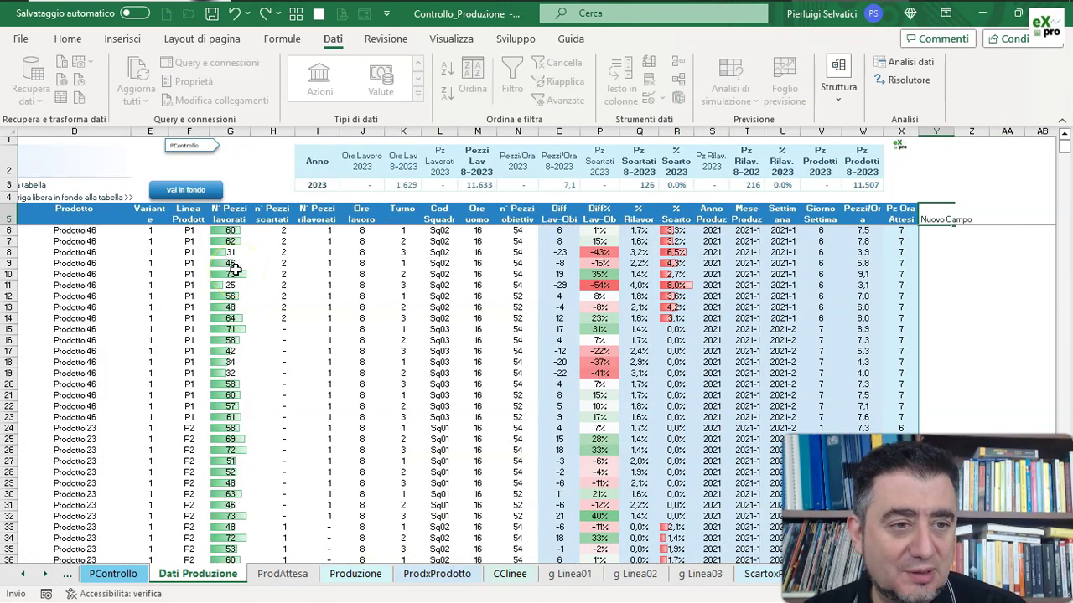
{"action": "key", "text": "Return"}
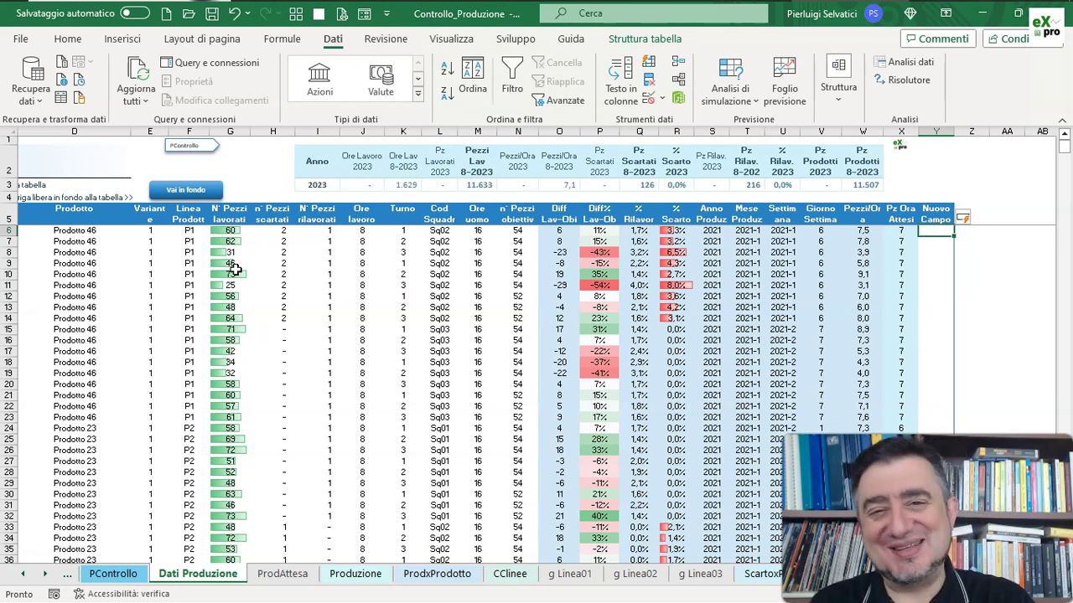
{"action": "key", "text": "ctrl+Down"}
{"action": "left_click", "coordinate": [749, 235]}
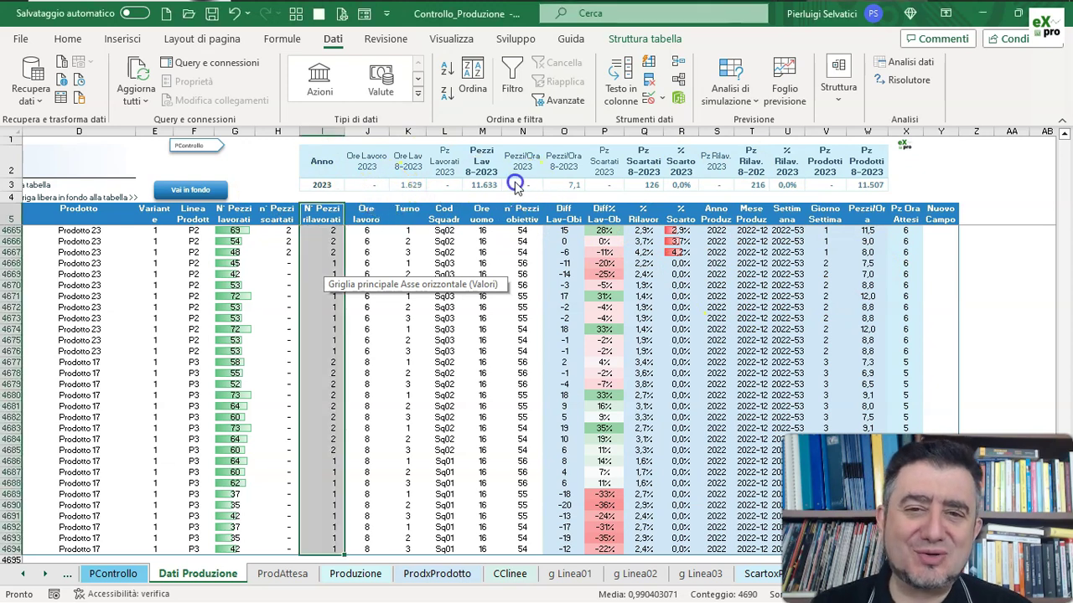
{"action": "double_click", "coordinate": [515, 182]}
{"action": "left_click", "coordinate": [616, 185]}
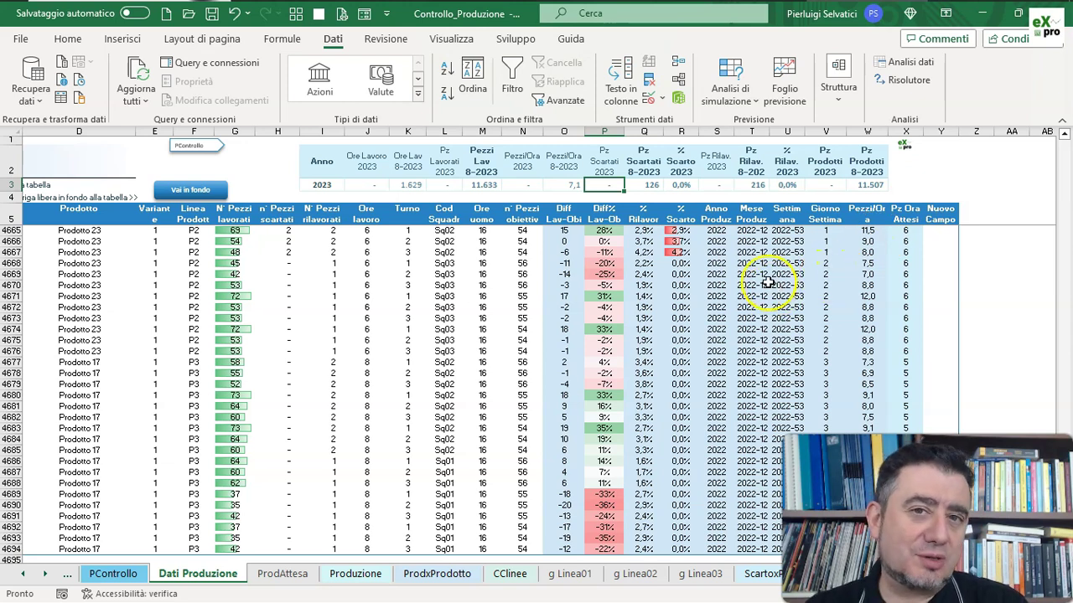
{"action": "left_click", "coordinate": [328, 257]}
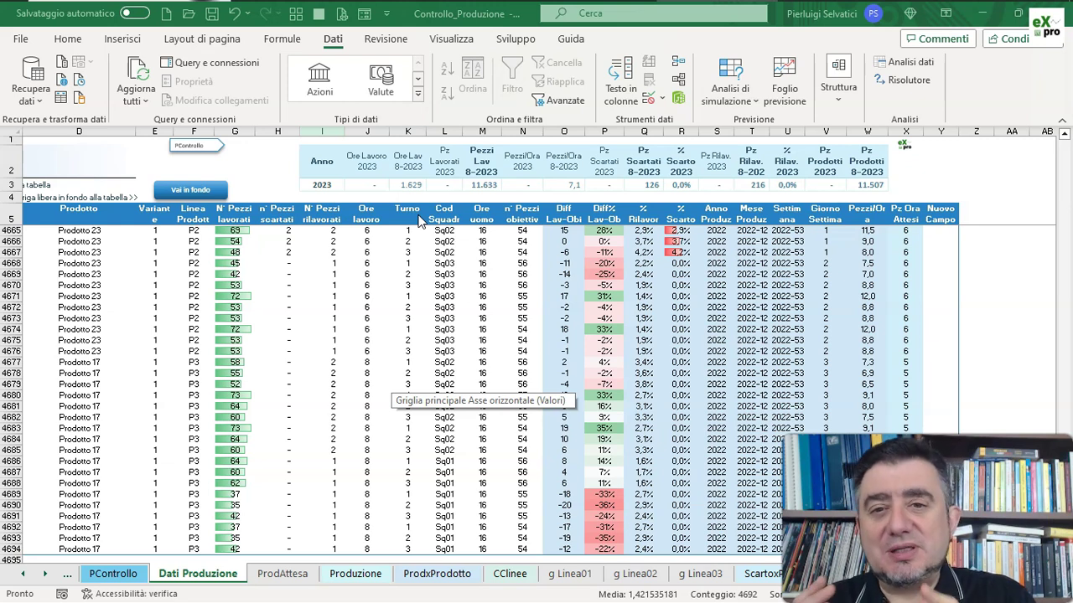
{"action": "key", "text": "ctrl+space"}
{"action": "key", "text": "BackSpace"}
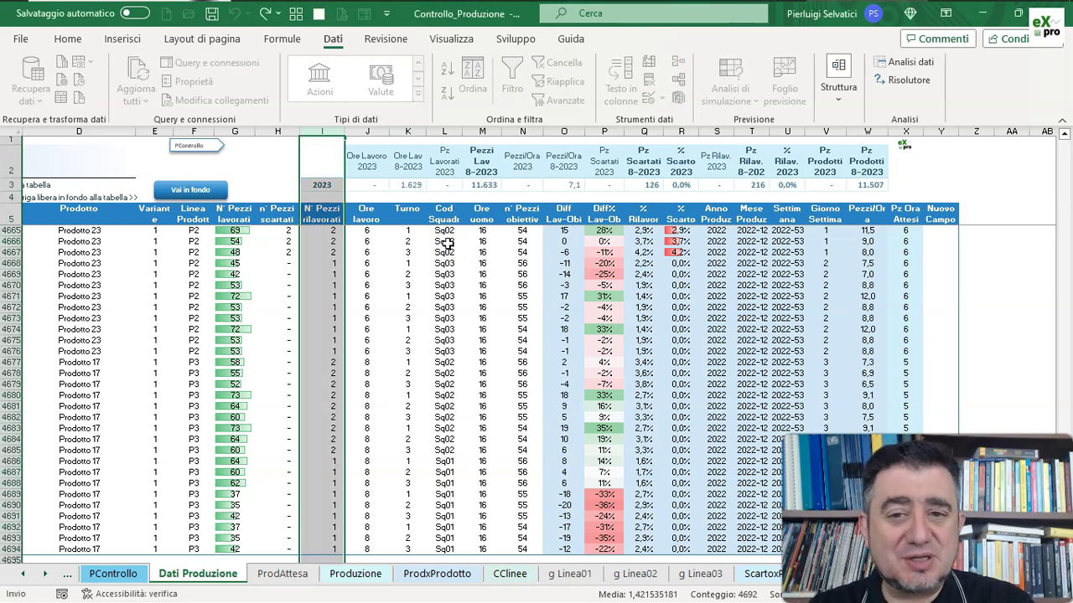
{"action": "key", "text": "Escape"}
{"action": "left_click_drag", "start_coordinate": [444, 242], "coordinate": [444, 340]}
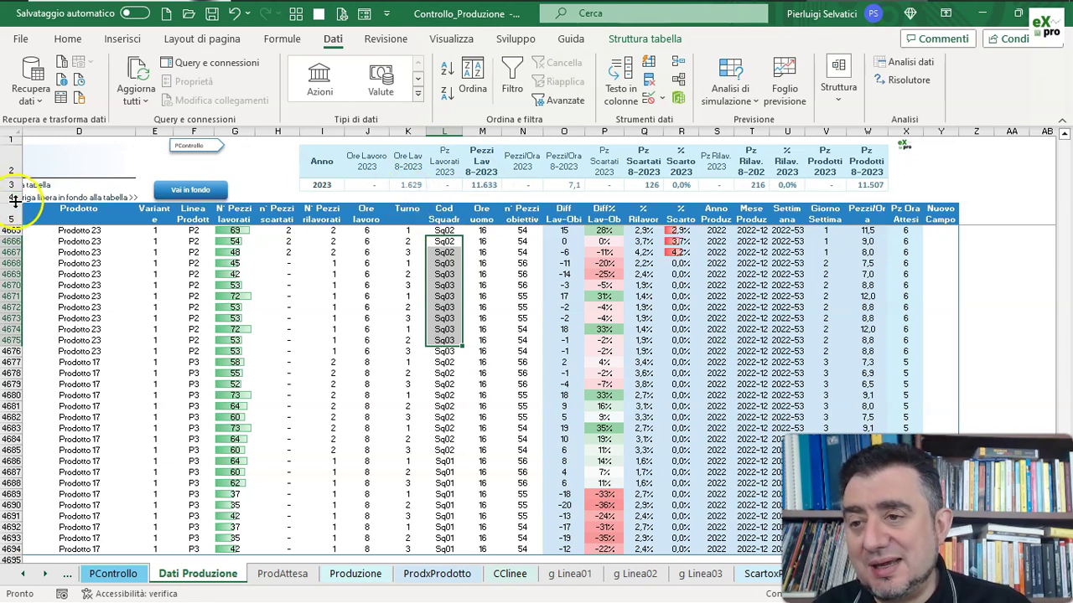
Make row 4 taller on Dati Produzione, then return to the Produzione dashboard sheet.
{"action": "left_click_drag", "start_coordinate": [14, 201], "coordinate": [14, 217]}
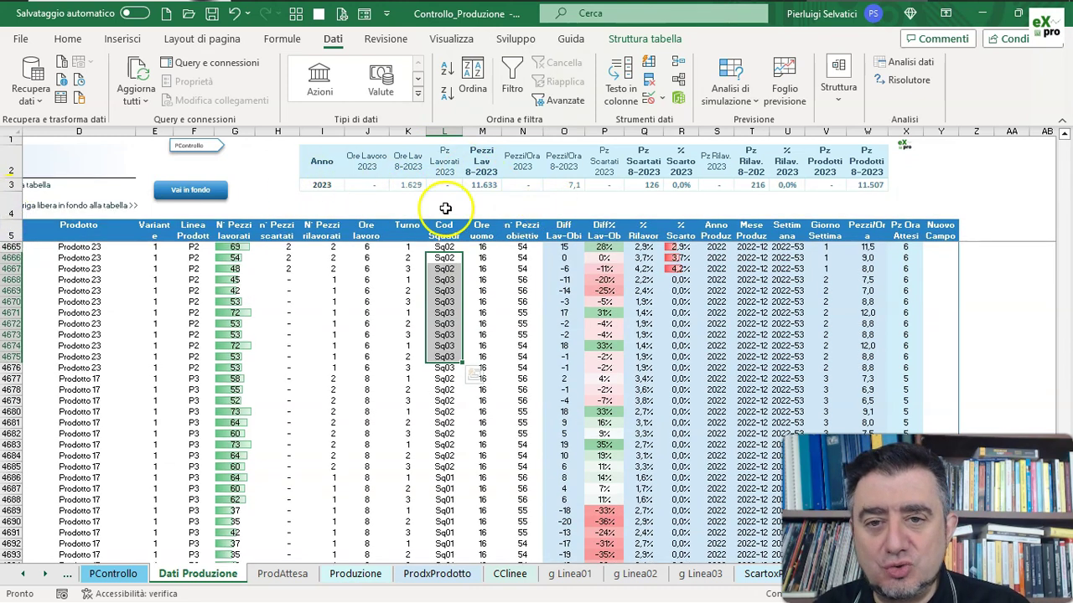
{"action": "left_click", "coordinate": [445, 208]}
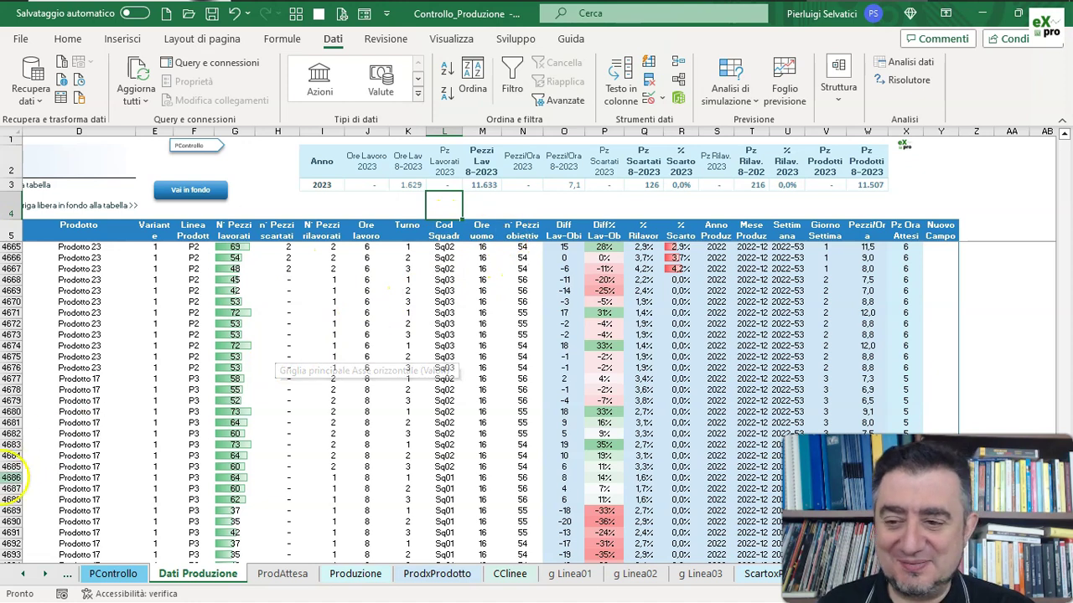
{"action": "left_click", "coordinate": [353, 559]}
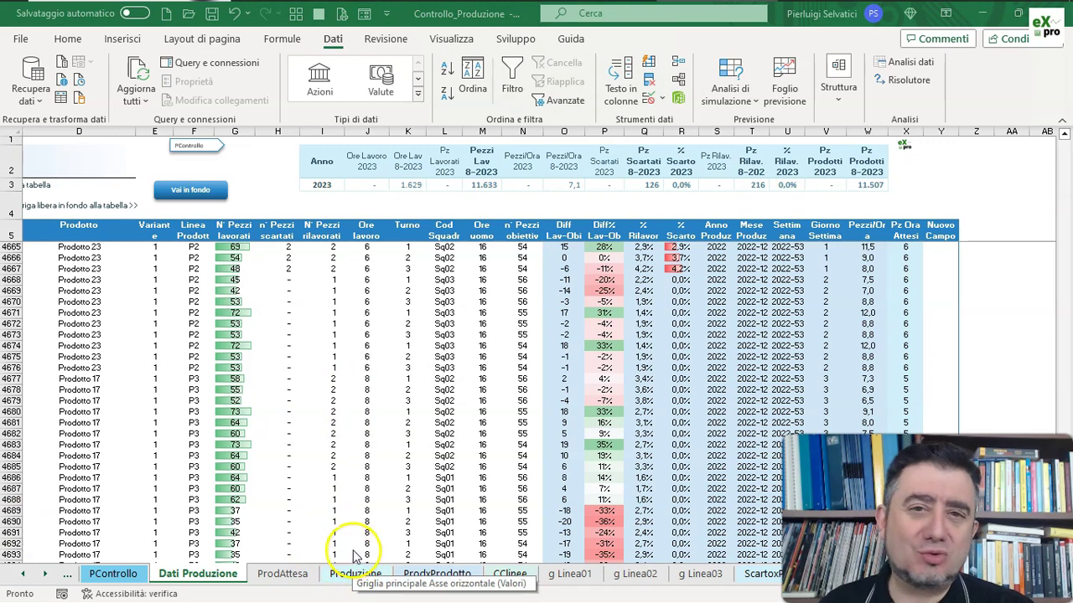
{"action": "left_click", "coordinate": [346, 574]}
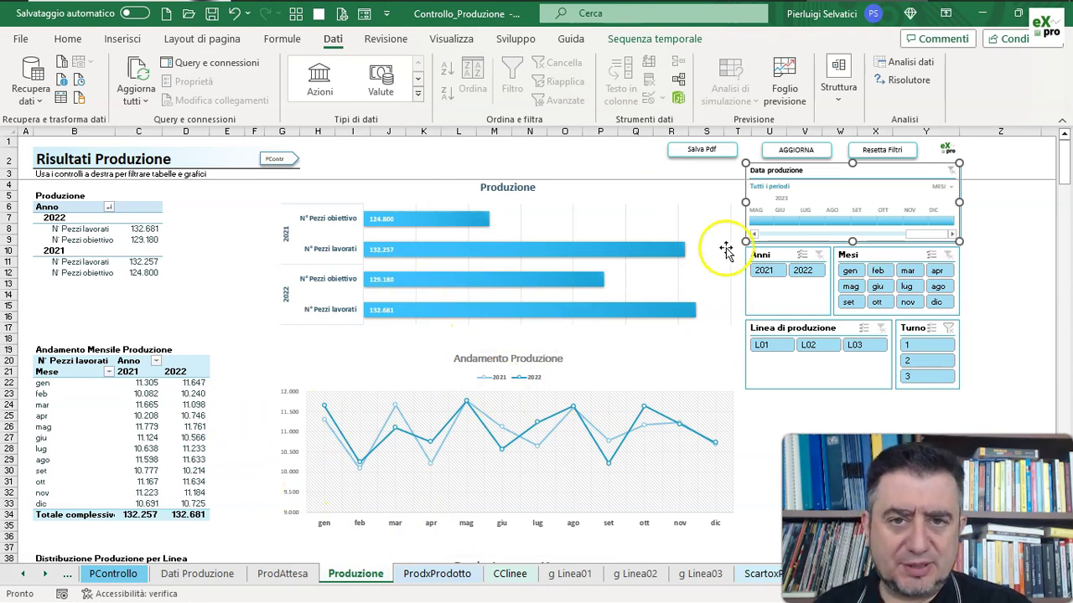
{"action": "right_click", "coordinate": [383, 577]}
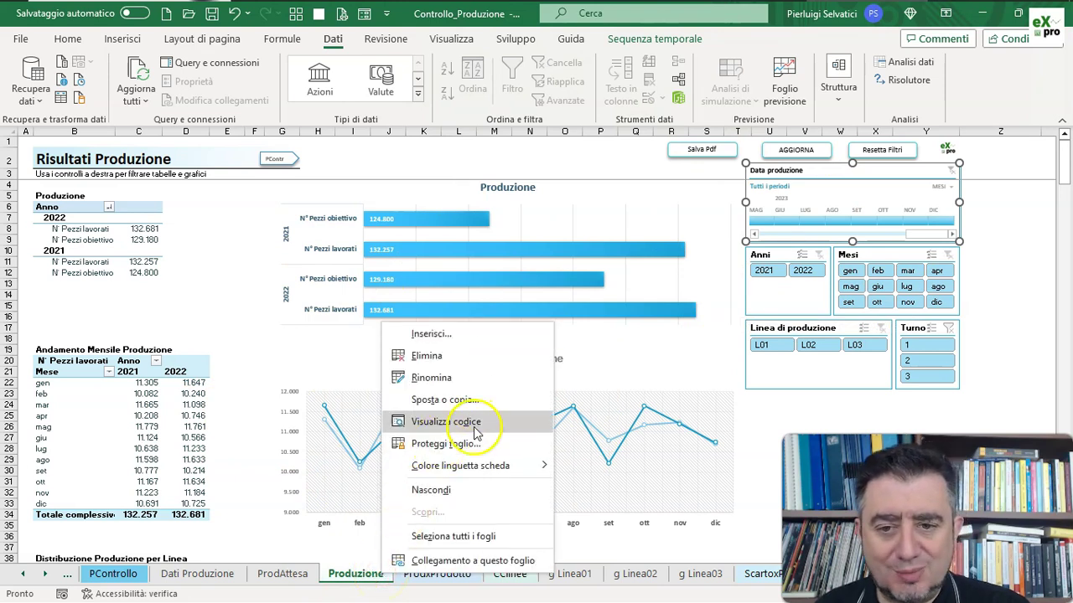
{"action": "left_click", "coordinate": [475, 401]}
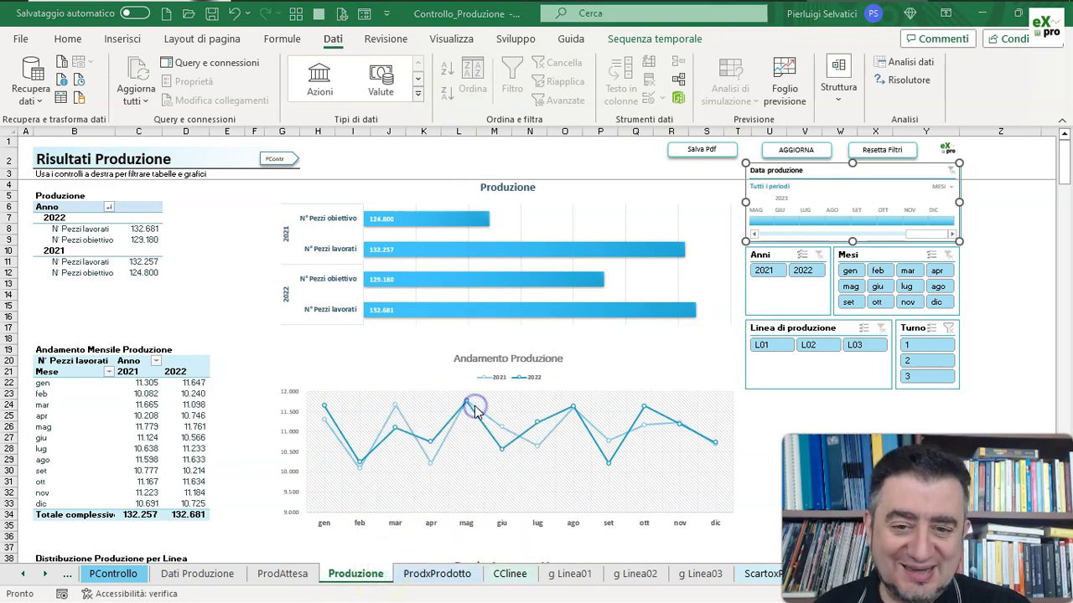
{"action": "left_click", "coordinate": [393, 488]}
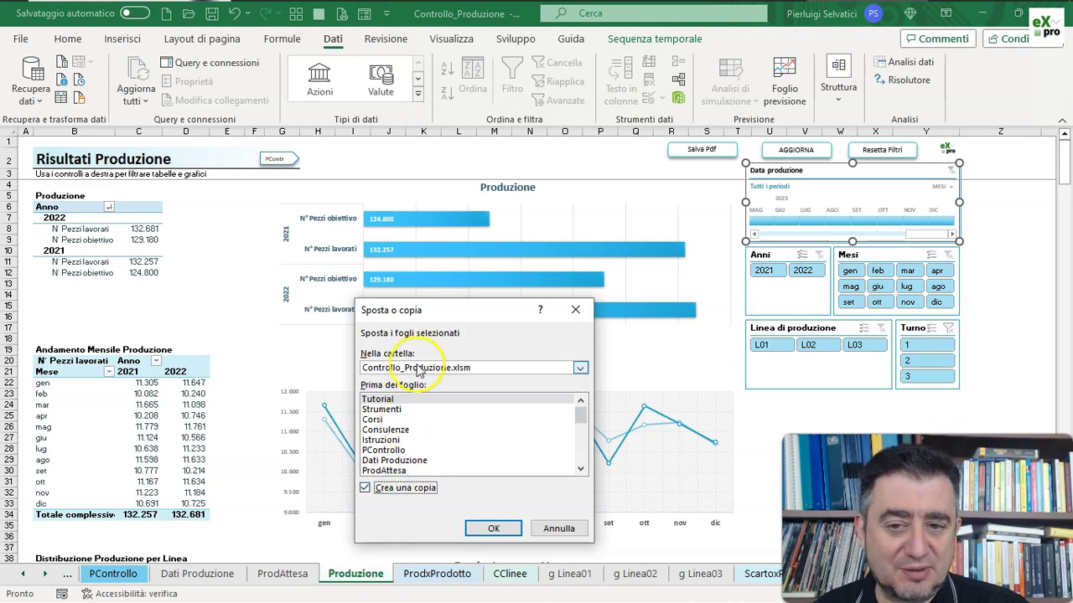
{"action": "left_click", "coordinate": [418, 371]}
{"action": "left_click", "coordinate": [419, 371]}
{"action": "left_click", "coordinate": [443, 460]}
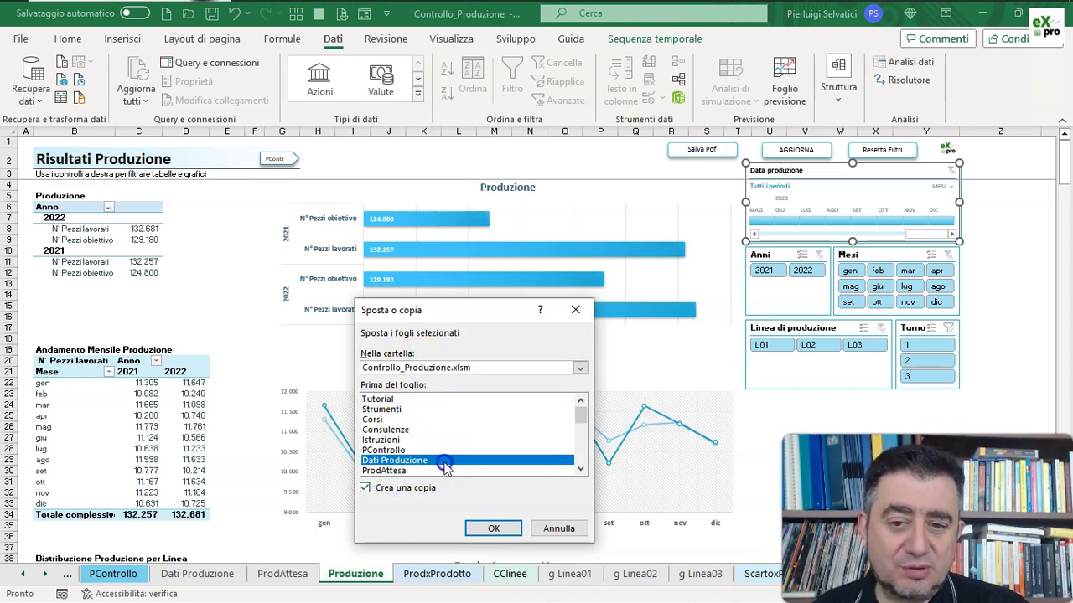
{"action": "left_click", "coordinate": [557, 528]}
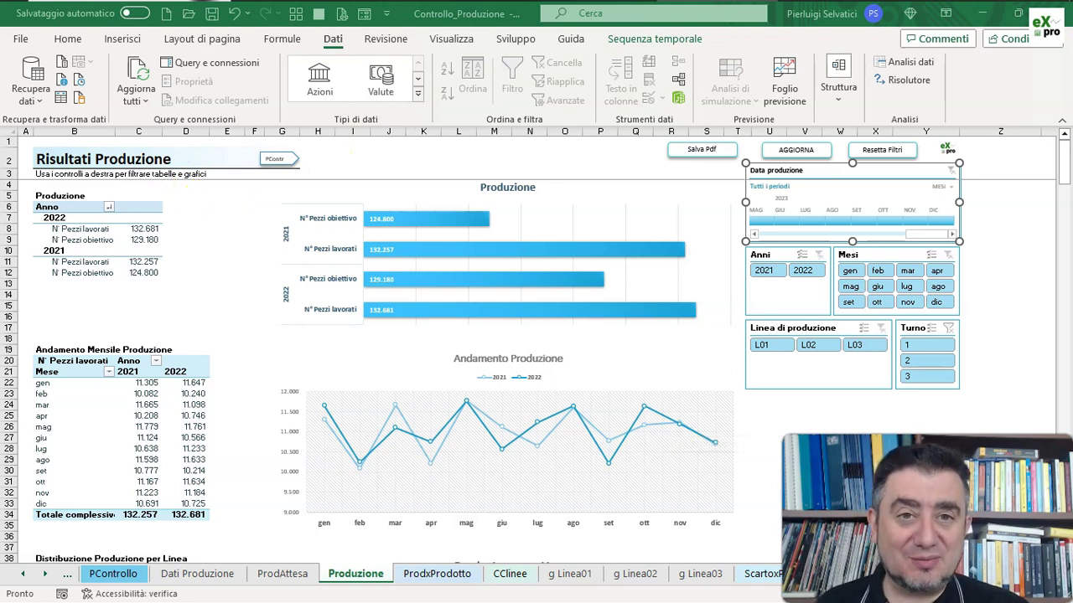
{"action": "left_click", "coordinate": [107, 240]}
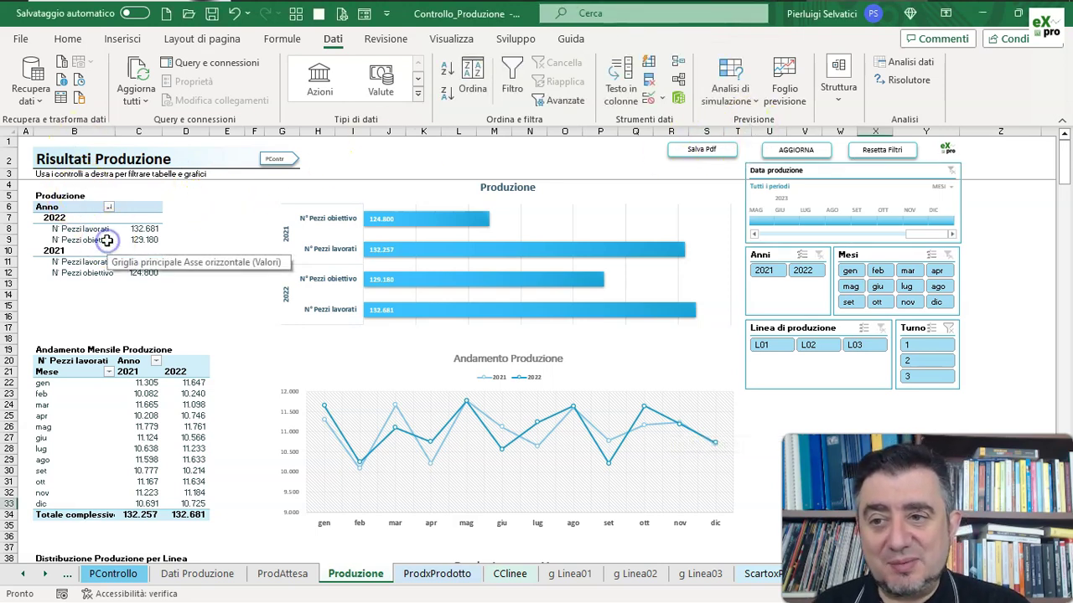
{"action": "left_click", "coordinate": [107, 240]}
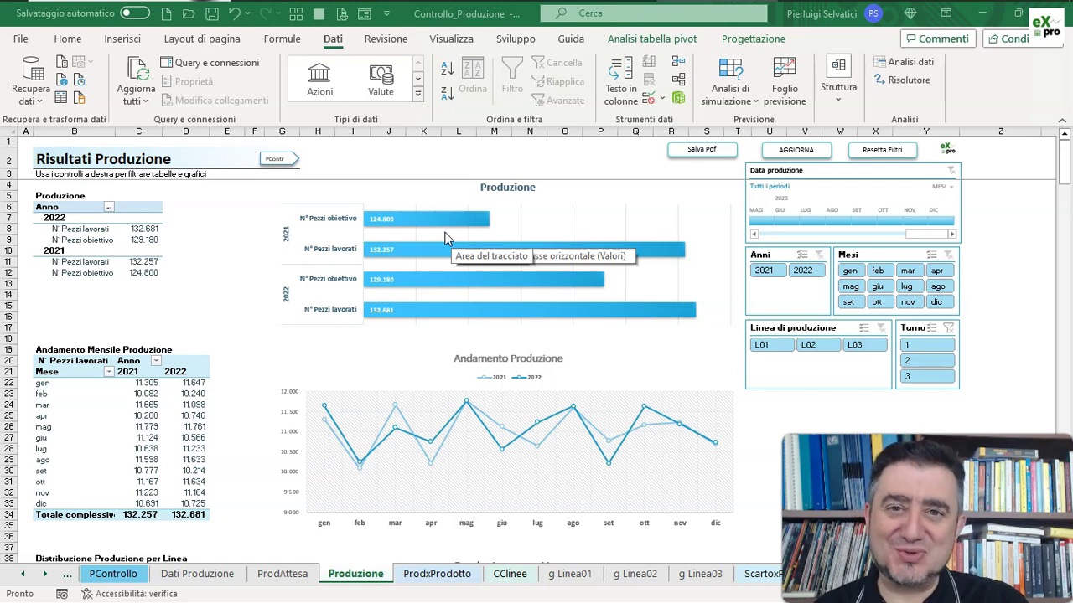
{"action": "left_click", "coordinate": [283, 314]}
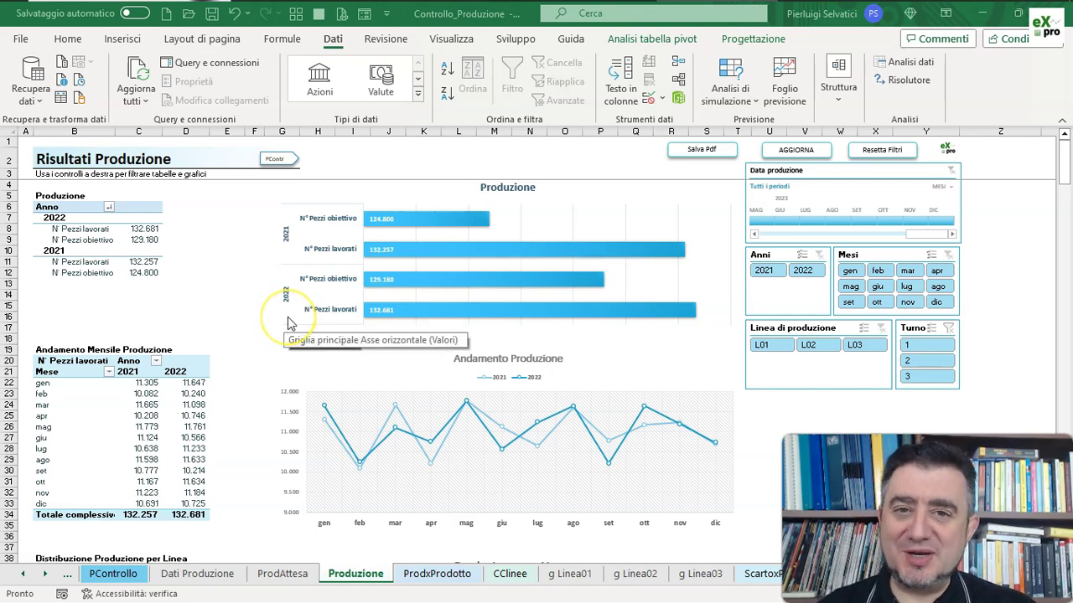
{"action": "left_click", "coordinate": [290, 308]}
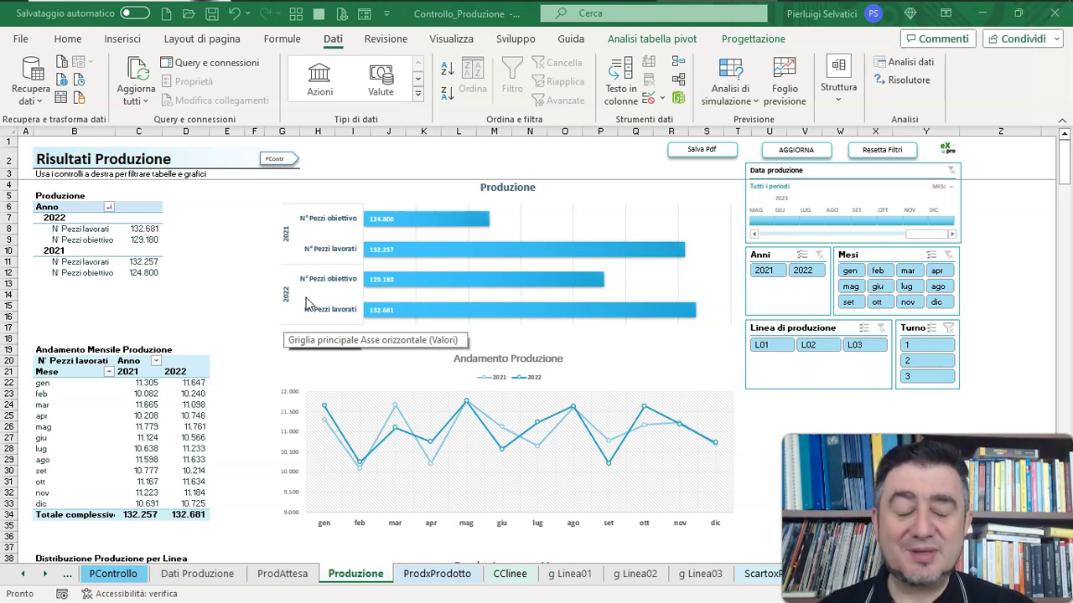
{"action": "left_click", "coordinate": [298, 303]}
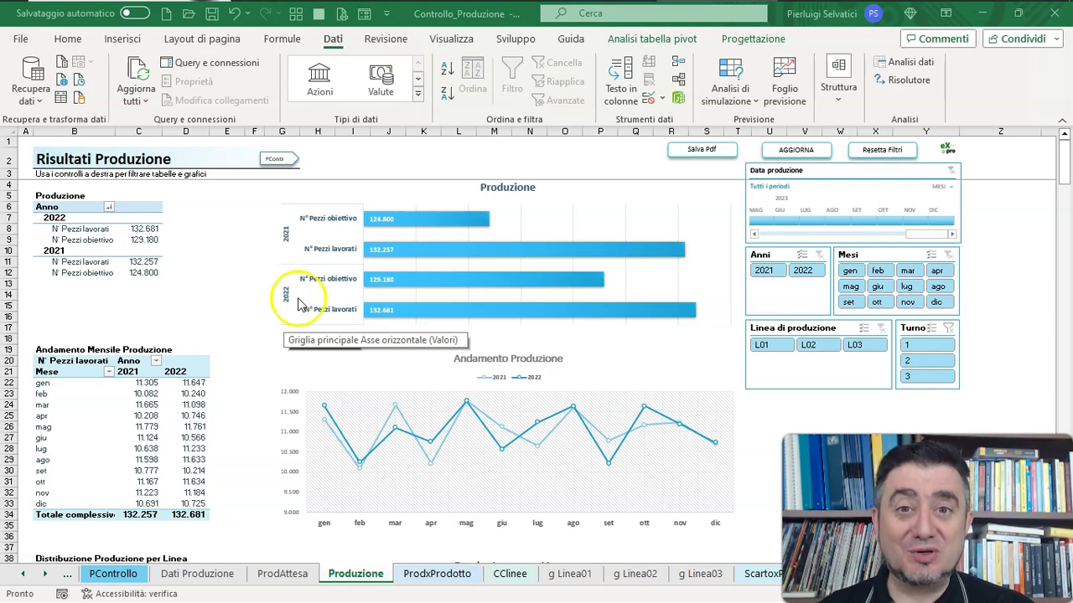